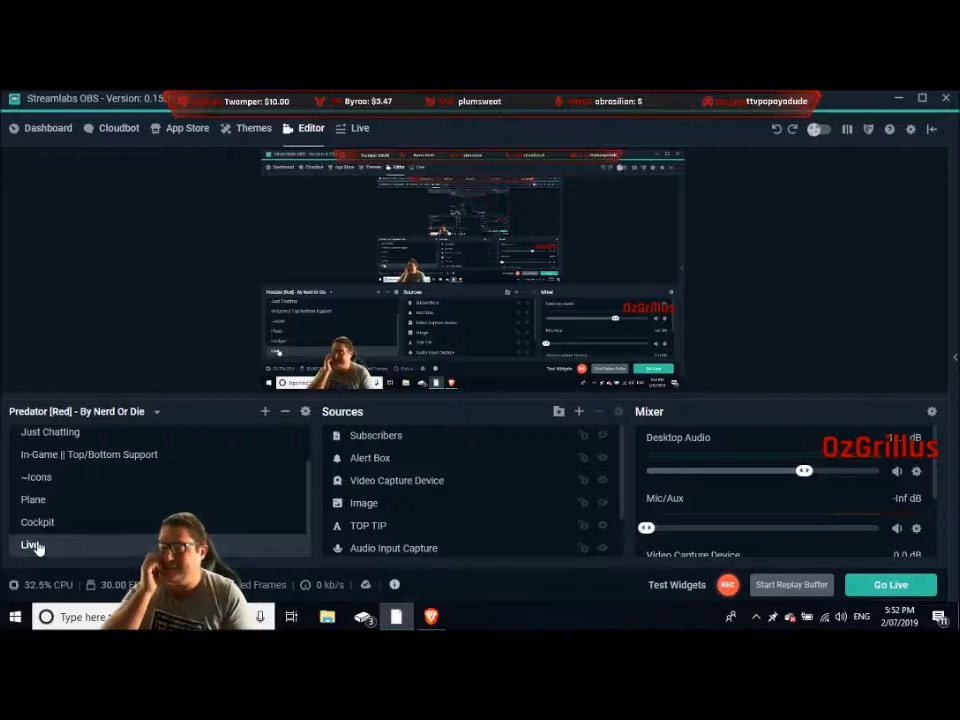
Step: Select the Live scene in the Scenes panel to edit its sources
click(35, 545)
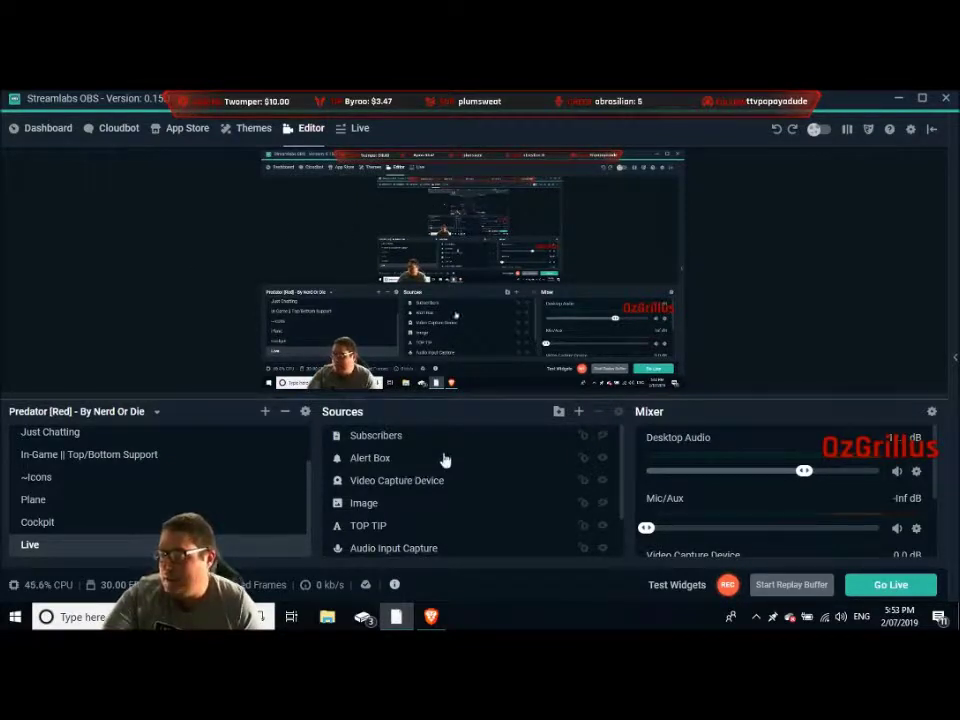
Step: Add a Stream Label widget as a new source from the Widgets list
click(579, 414)
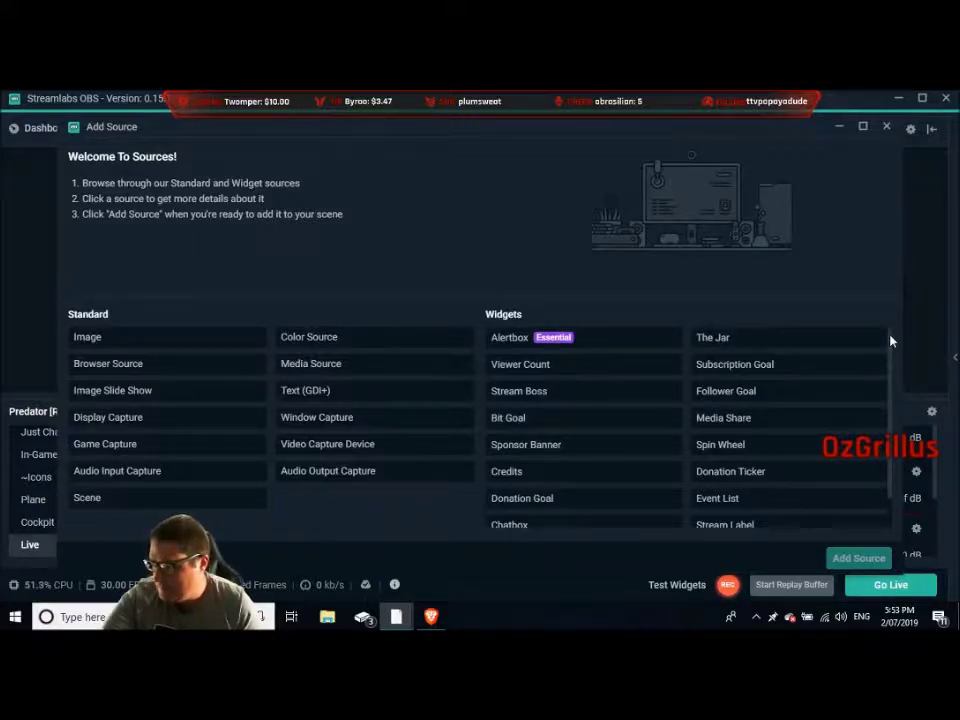
scroll(888, 356, down, 2)
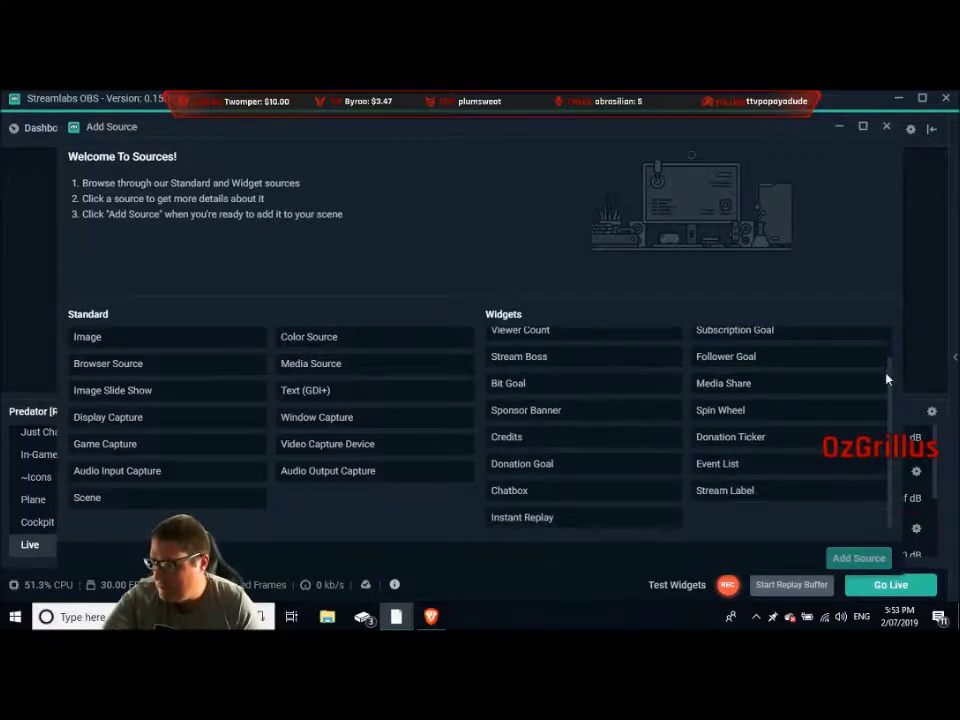
click(757, 492)
click(843, 561)
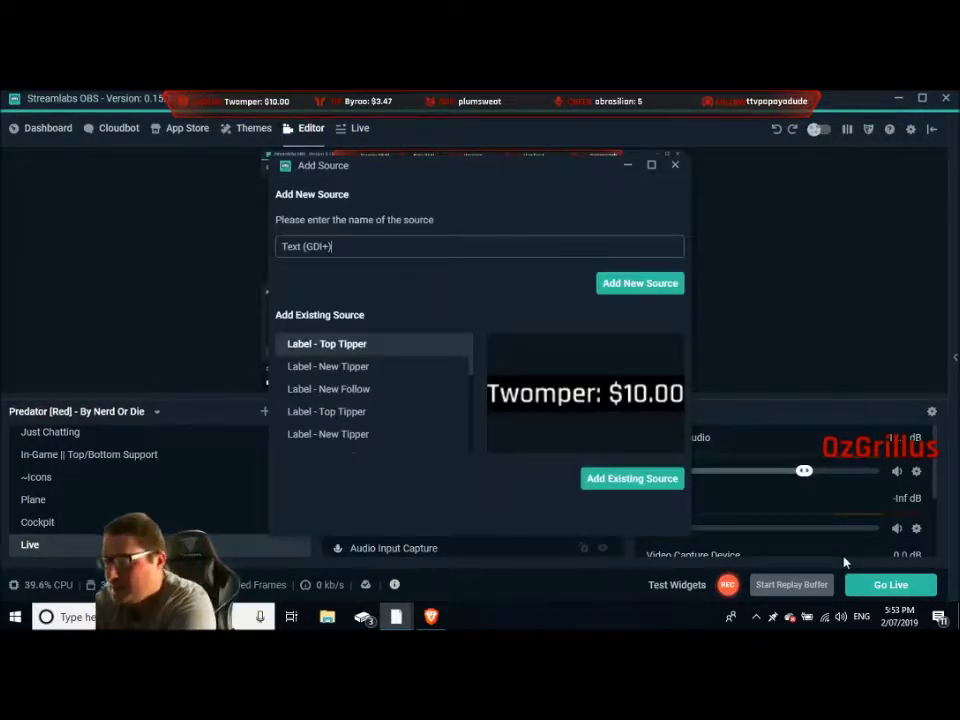
Step: Replace the default source name with 'Latest Follower'
key(BackSpace)
key(BackSpace)
key(BackSpace)
key(BackSpace)
key(BackSpace)
key(BackSpace)
key(BackSpace)
key(BackSpace)
key(BackSpace)
key(BackSpace)
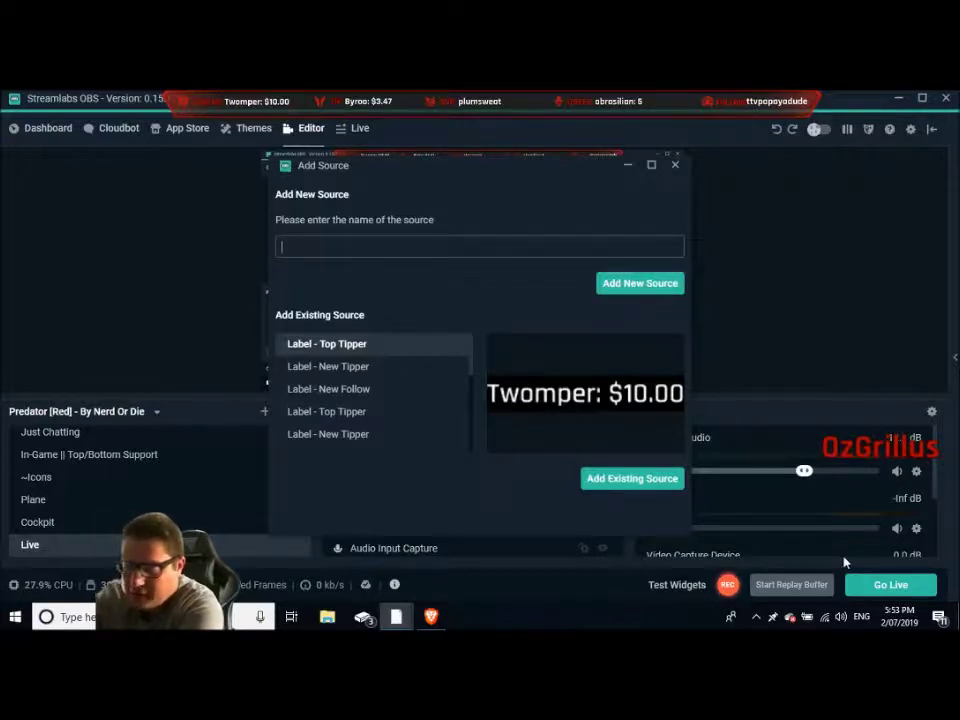
text(Late)
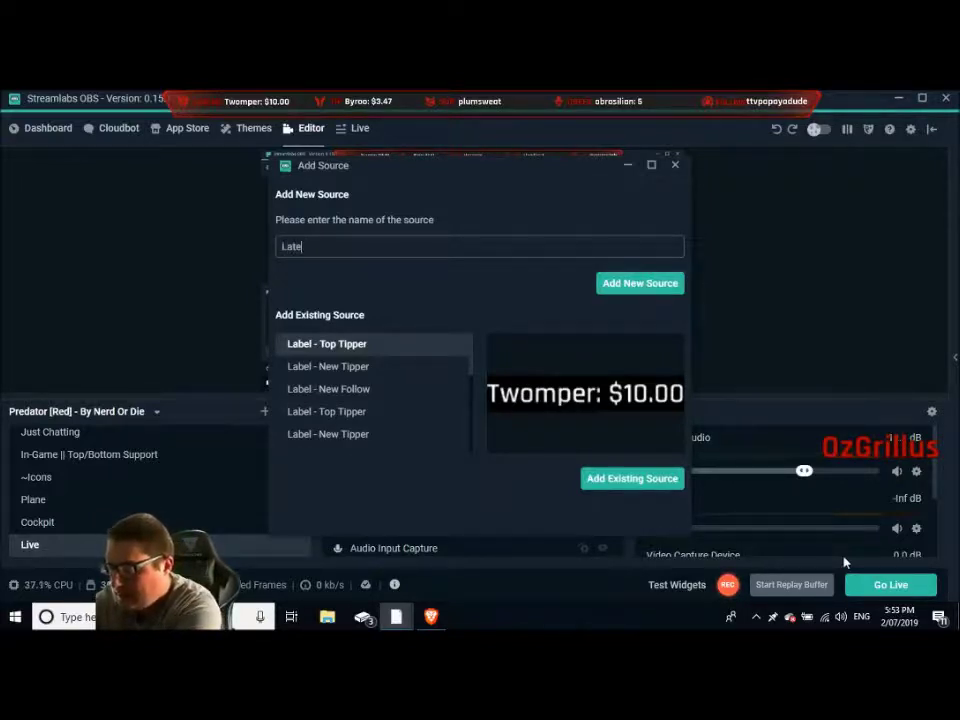
text(sty)
key(BackSpace)
text(Follower)
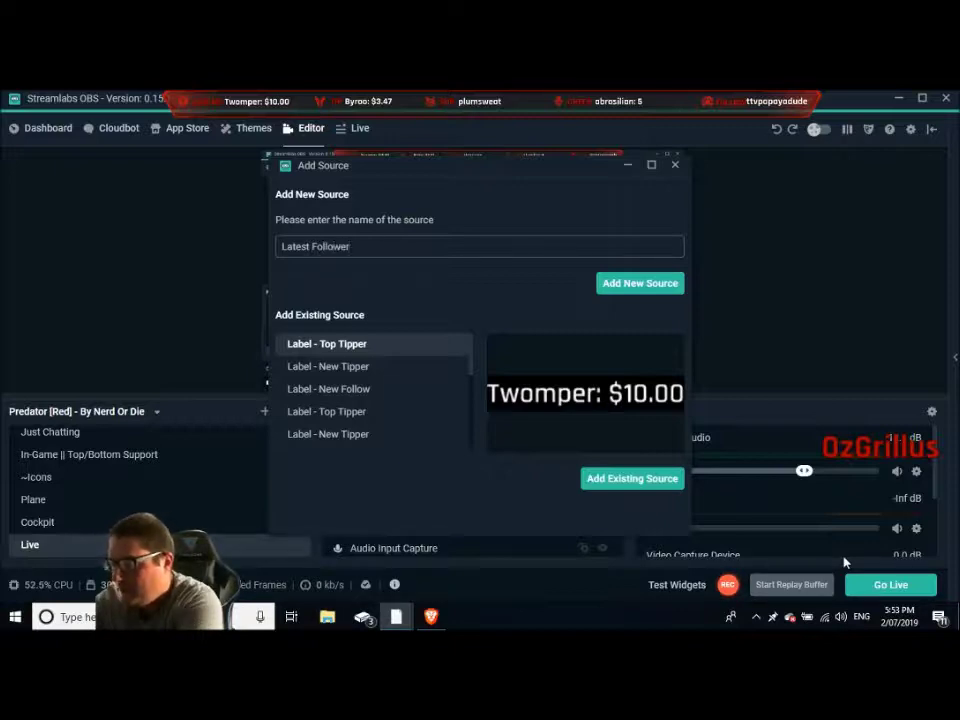
Step: Create the Latest Follower label with label type Most Recent Follower and confirm its settings
click(617, 288)
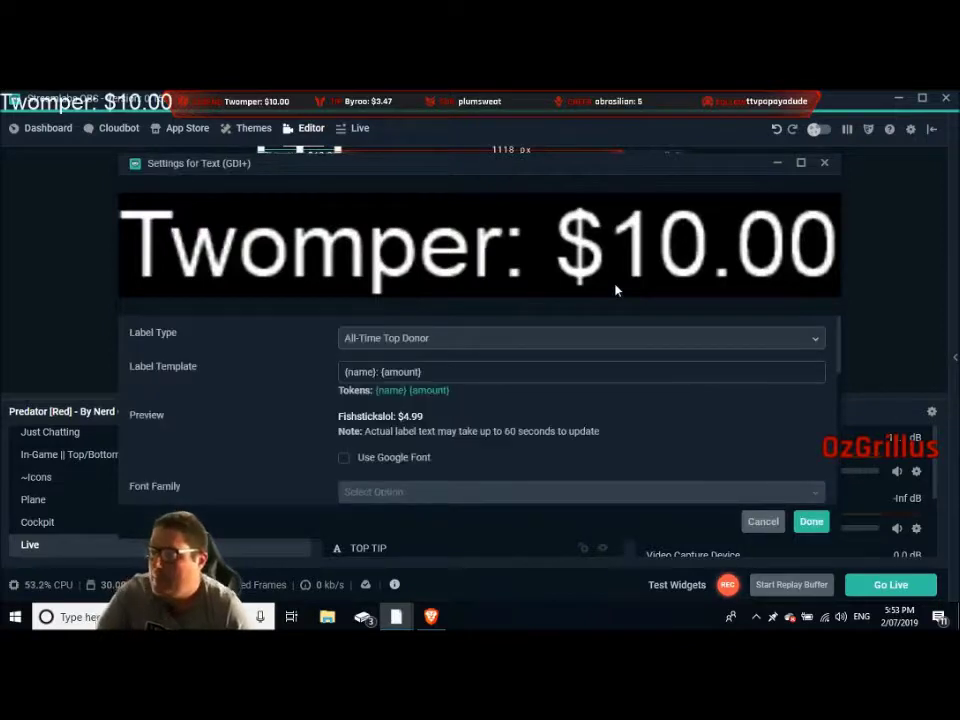
click(617, 339)
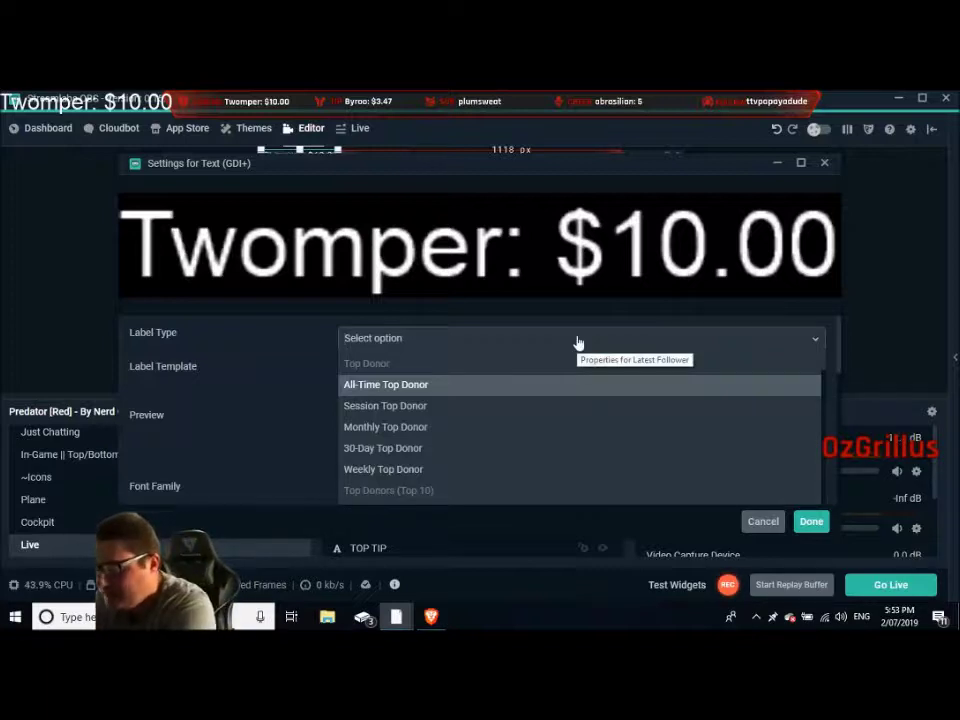
text(Follower)
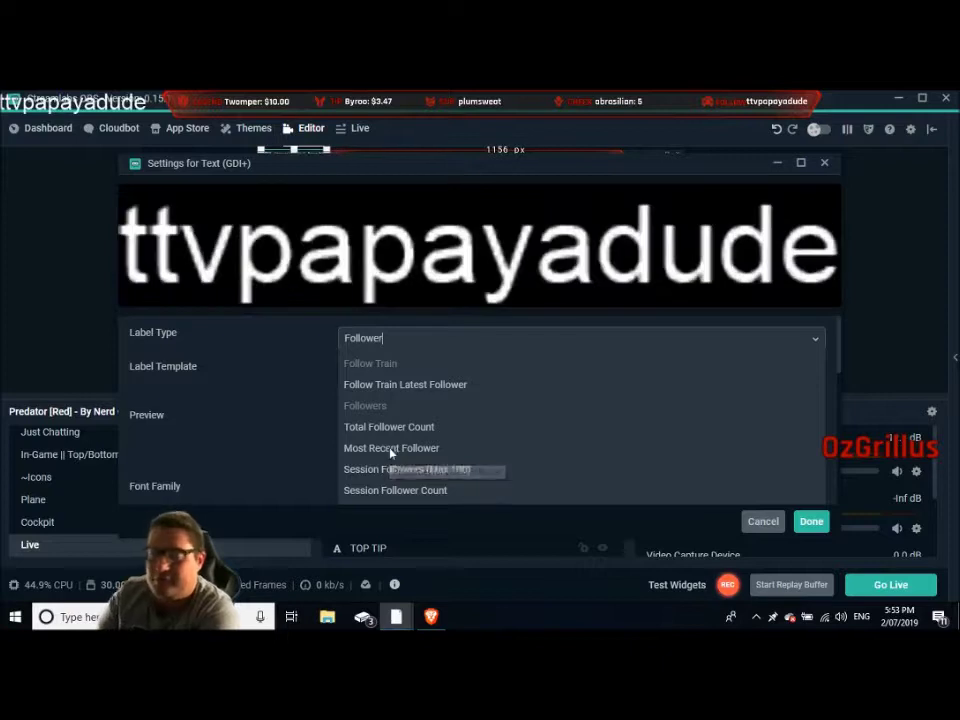
click(391, 449)
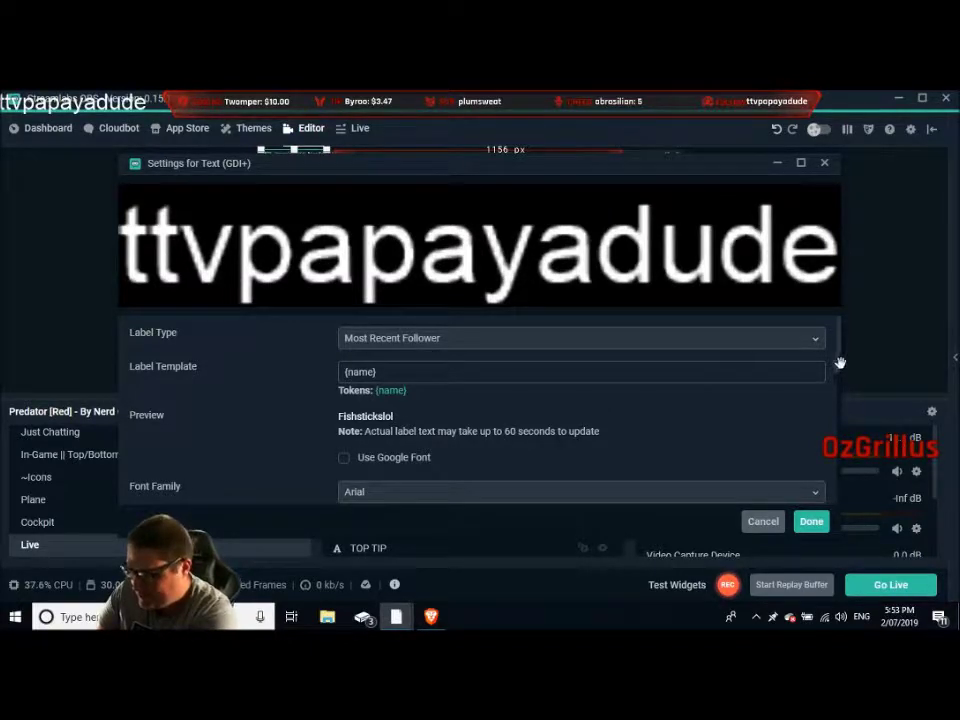
drag(837, 366, 838, 398)
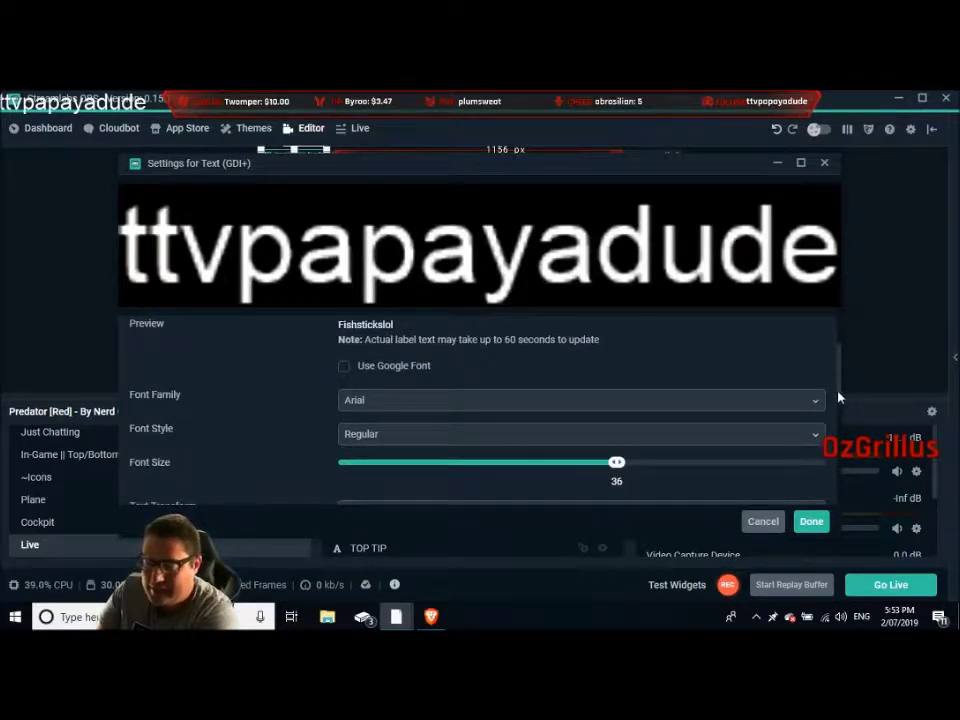
drag(838, 398, 838, 506)
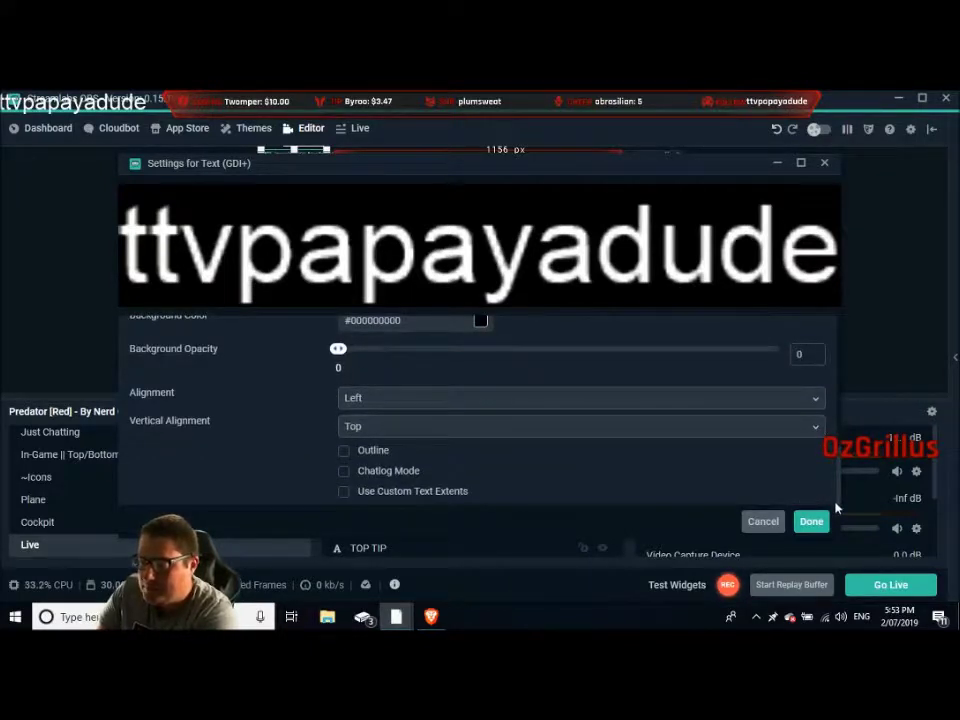
click(811, 521)
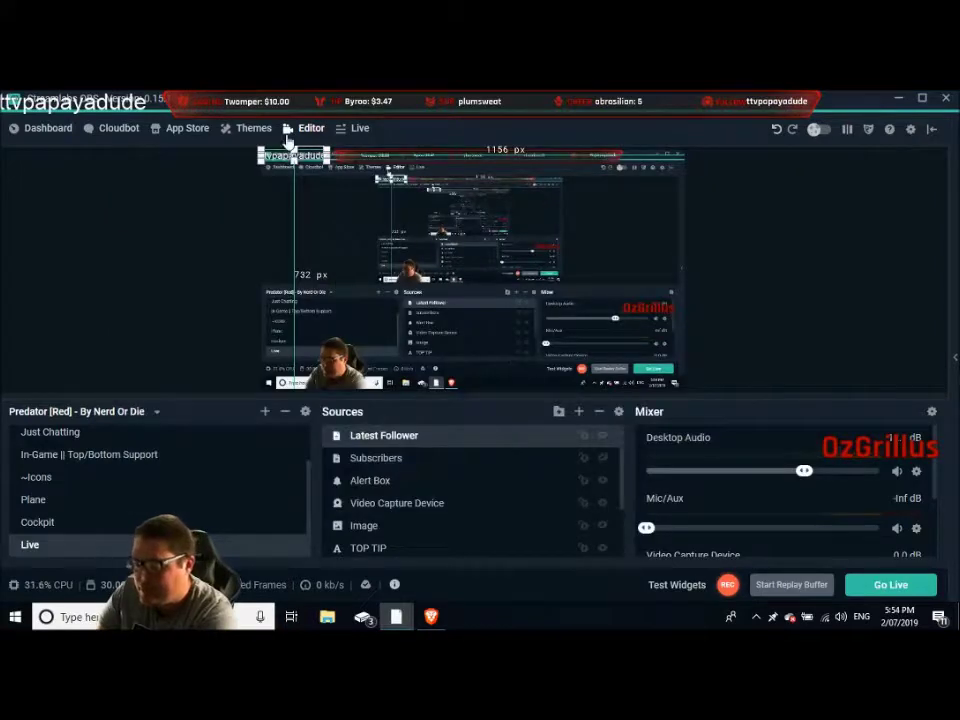
Step: Drag the follower label to the scene's right side, then begin adding another source
drag(280, 151, 648, 247)
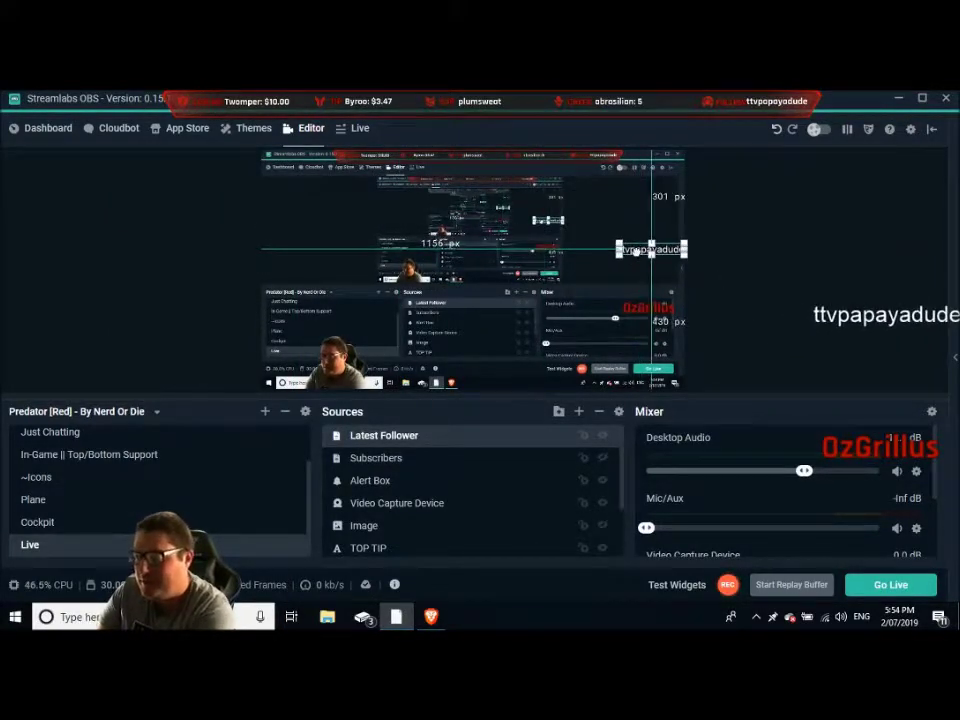
click(614, 195)
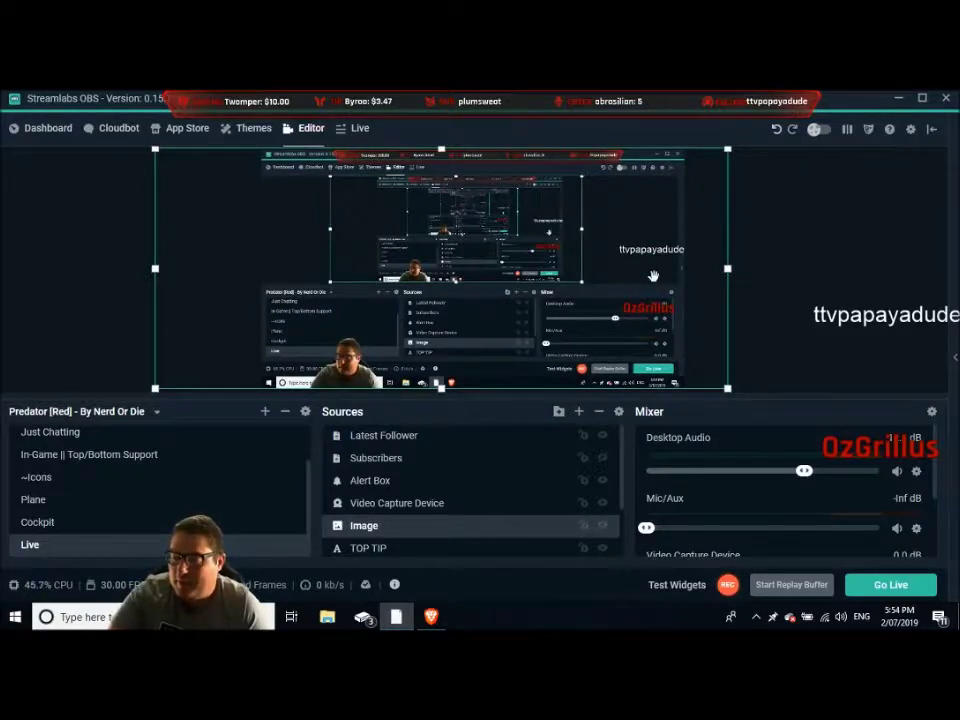
click(578, 411)
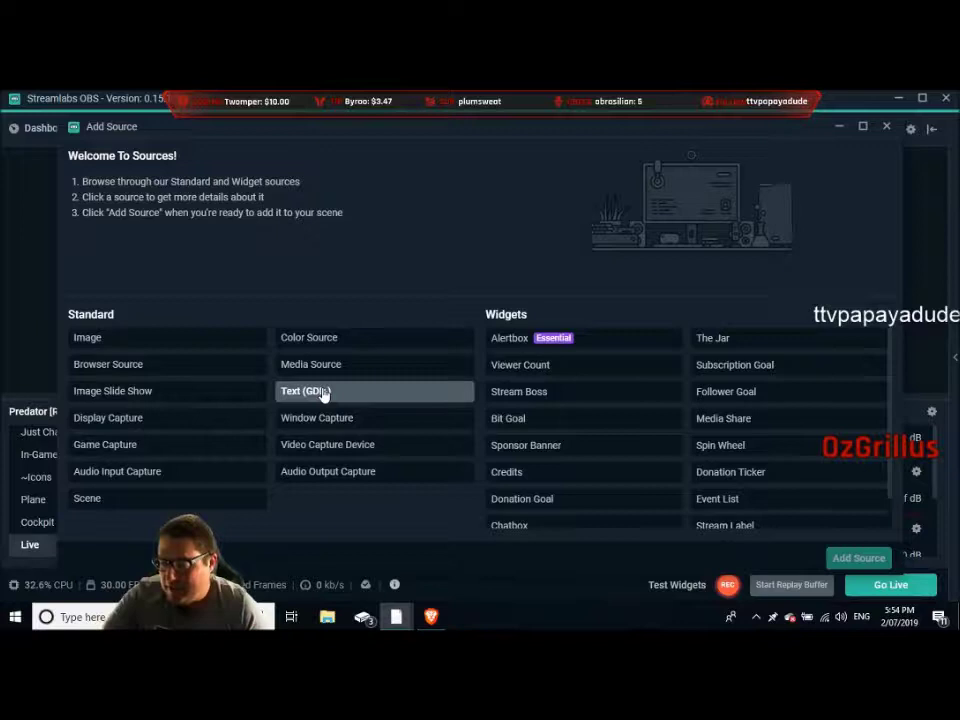
Step: Add an Image source from the Standard source types
click(191, 339)
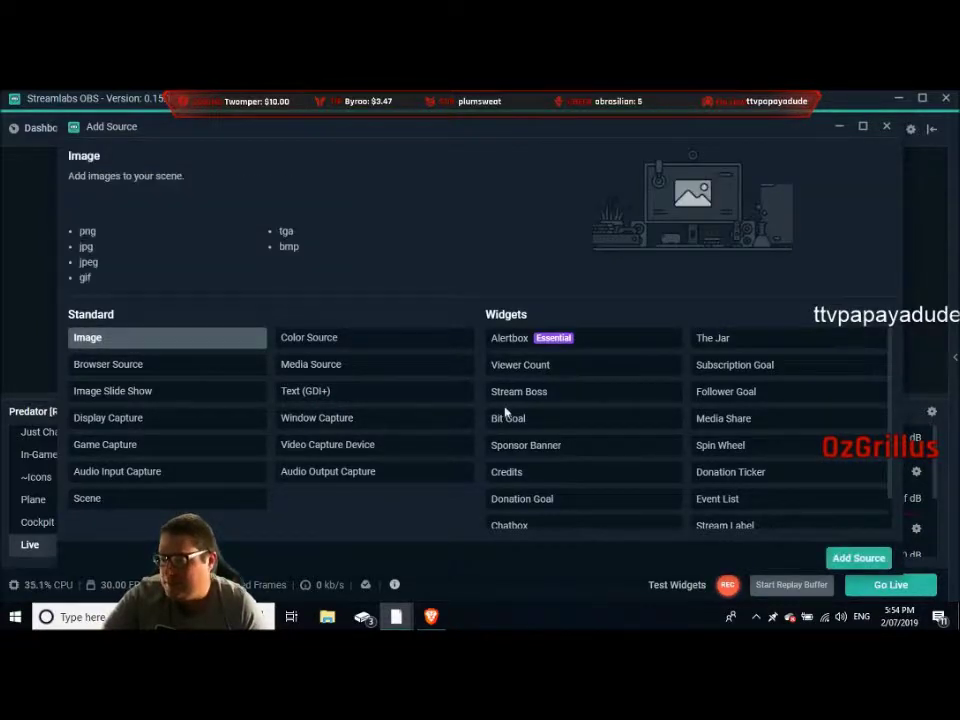
click(846, 560)
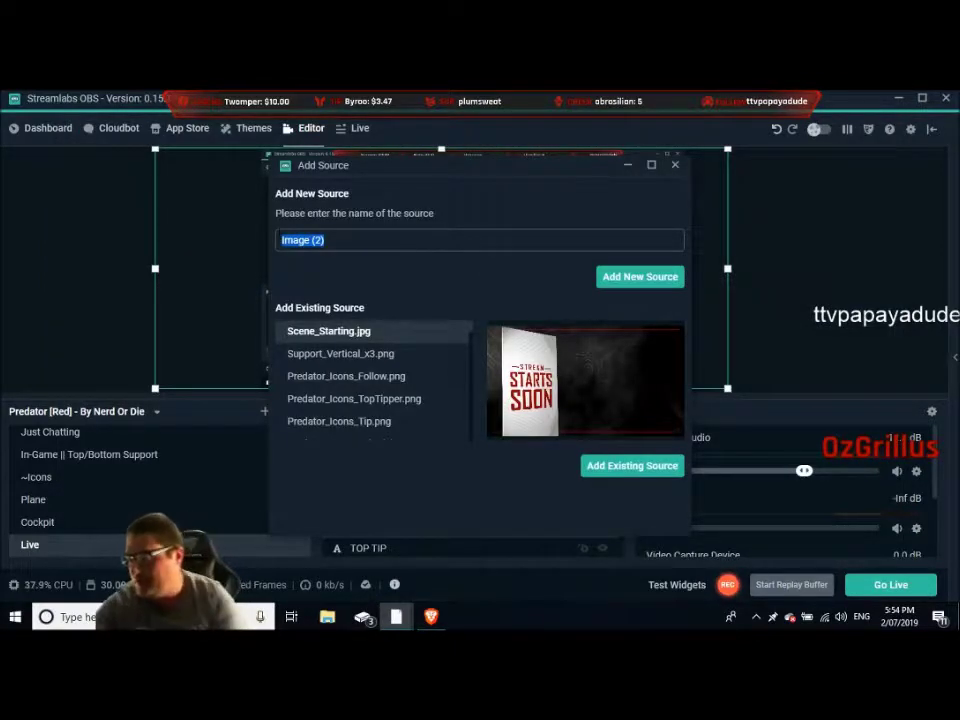
Step: Name the new image source 'Latest Follower Icon' and create it
text(Latest Follower Icon)
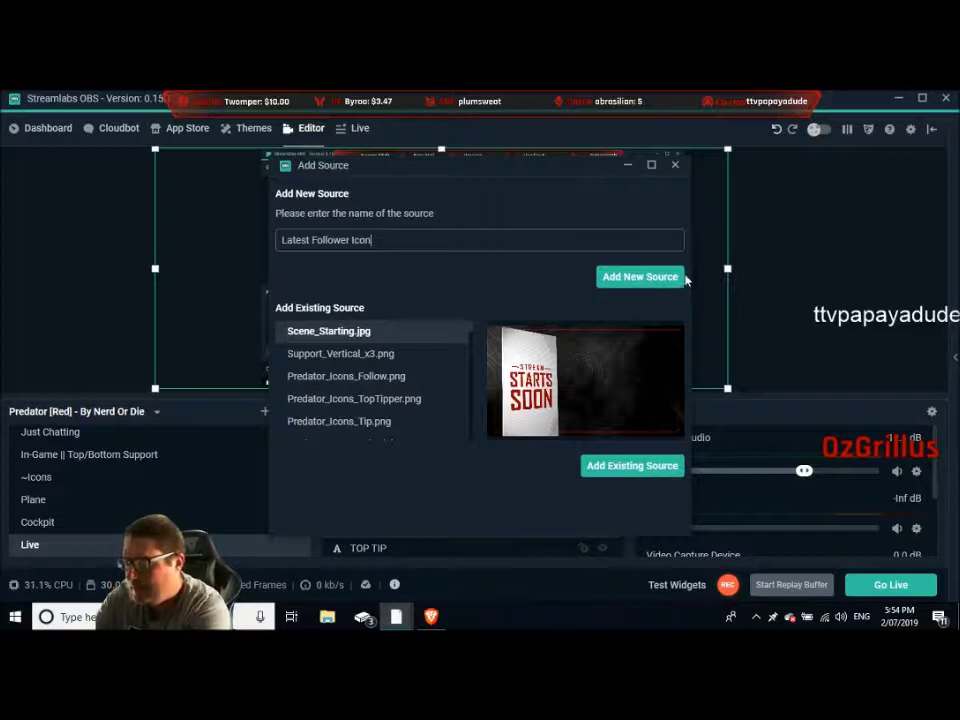
click(658, 280)
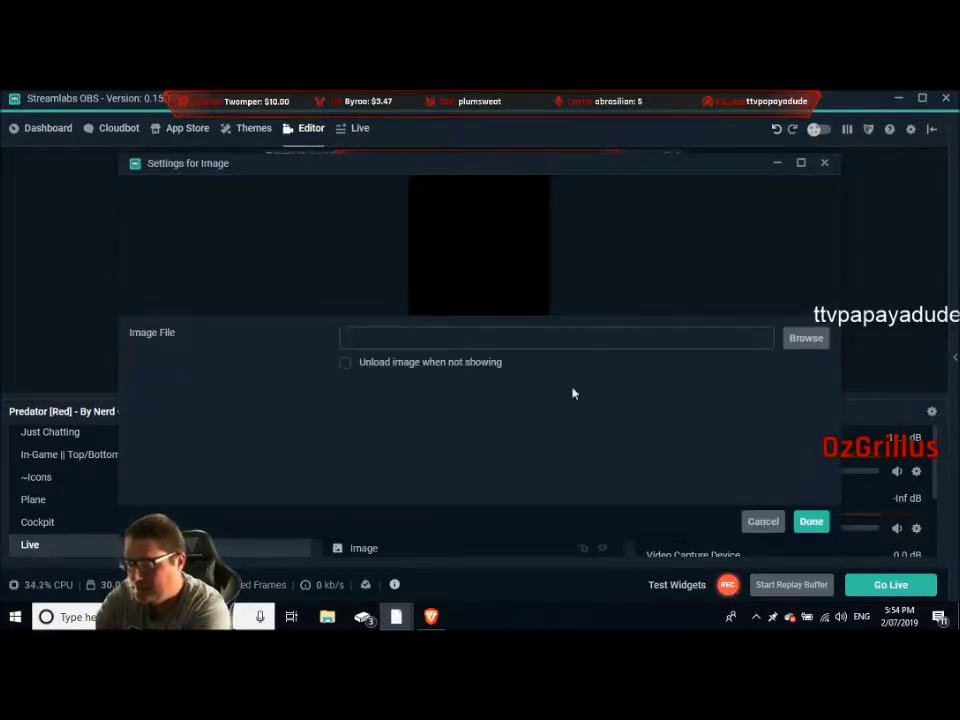
Step: Load the 'download' image from the Desktop as the icon's image file
click(803, 339)
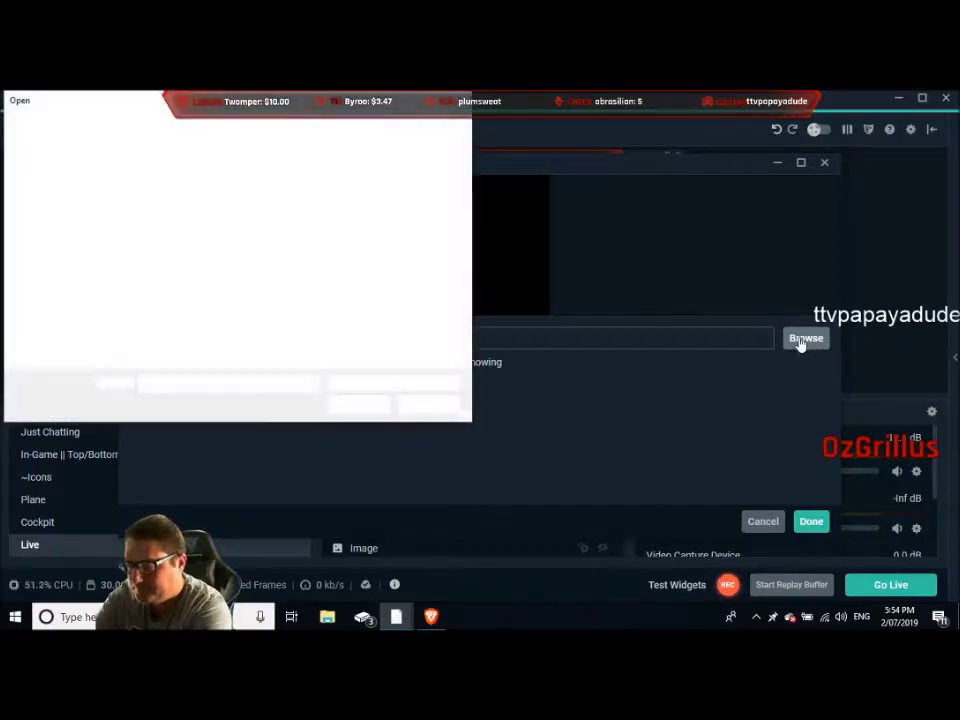
click(58, 245)
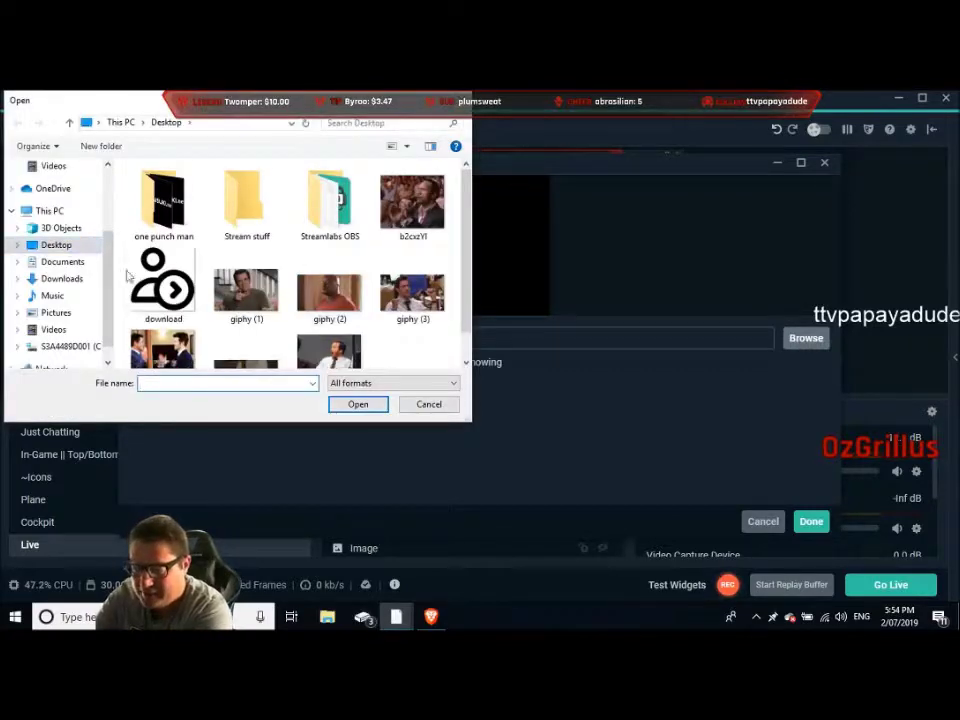
click(162, 285)
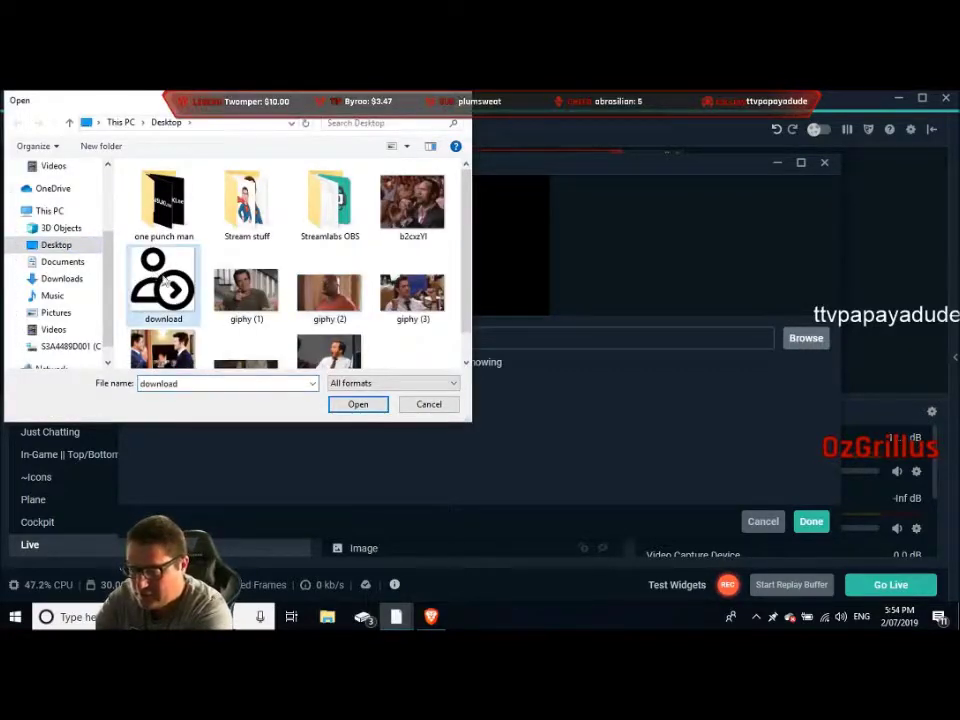
click(357, 404)
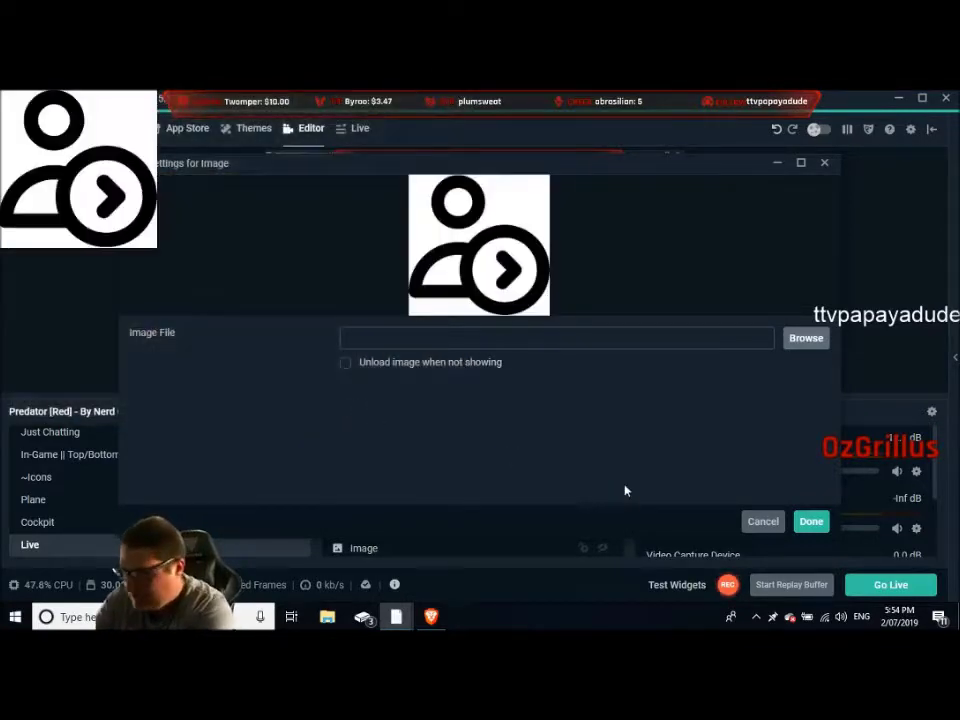
Step: Confirm the icon image, shrink it, and place it just beside the Latest Follower label
click(810, 521)
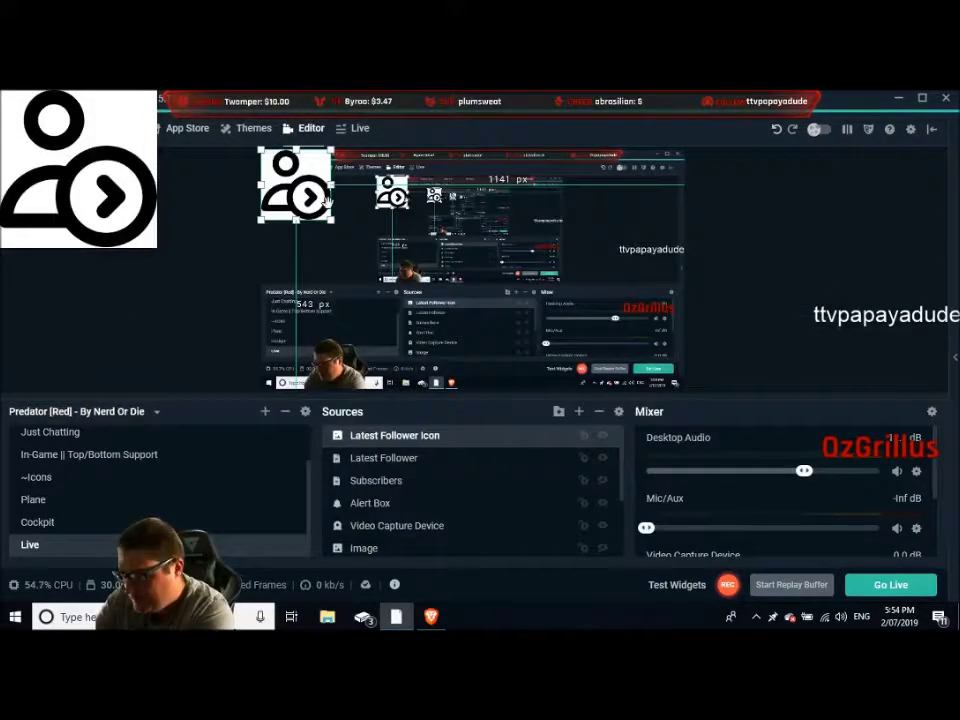
drag(311, 185, 584, 245)
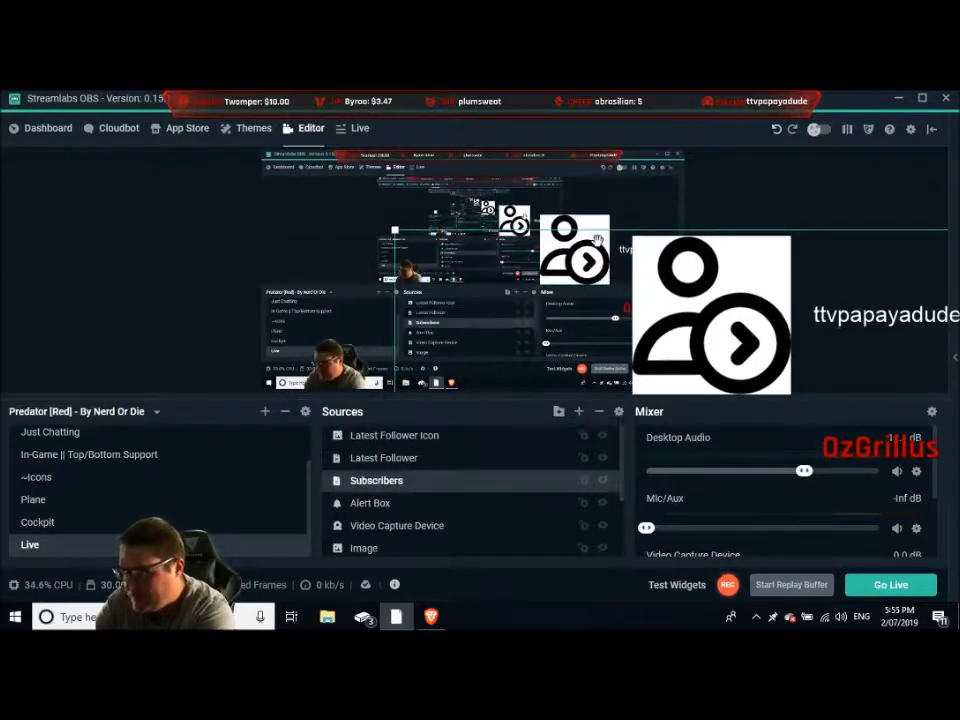
drag(607, 287, 561, 236)
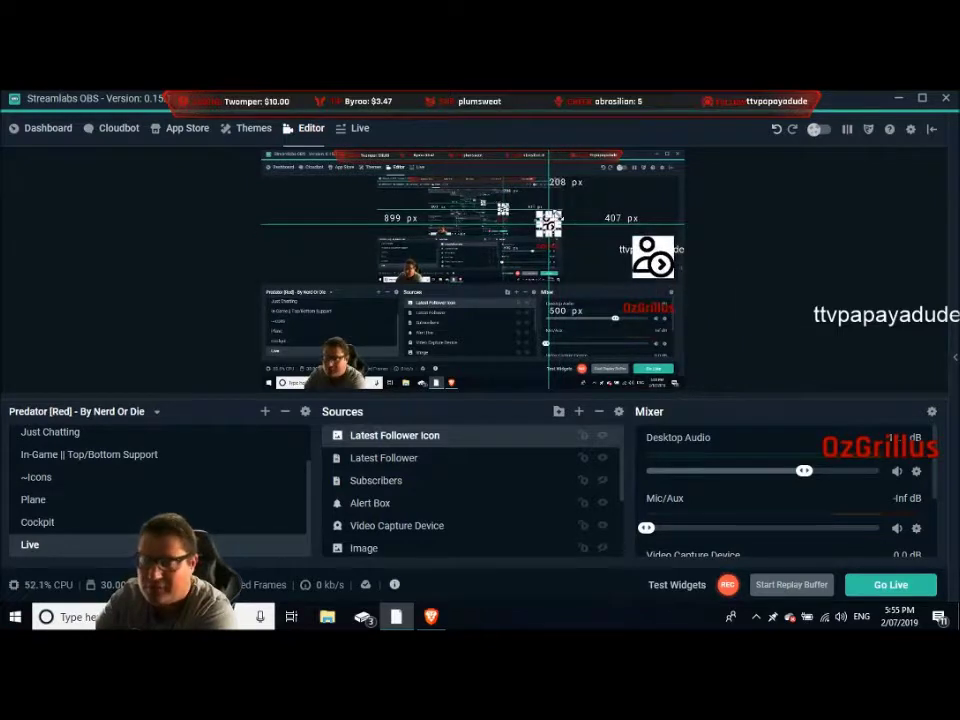
drag(552, 226, 601, 249)
click(619, 223)
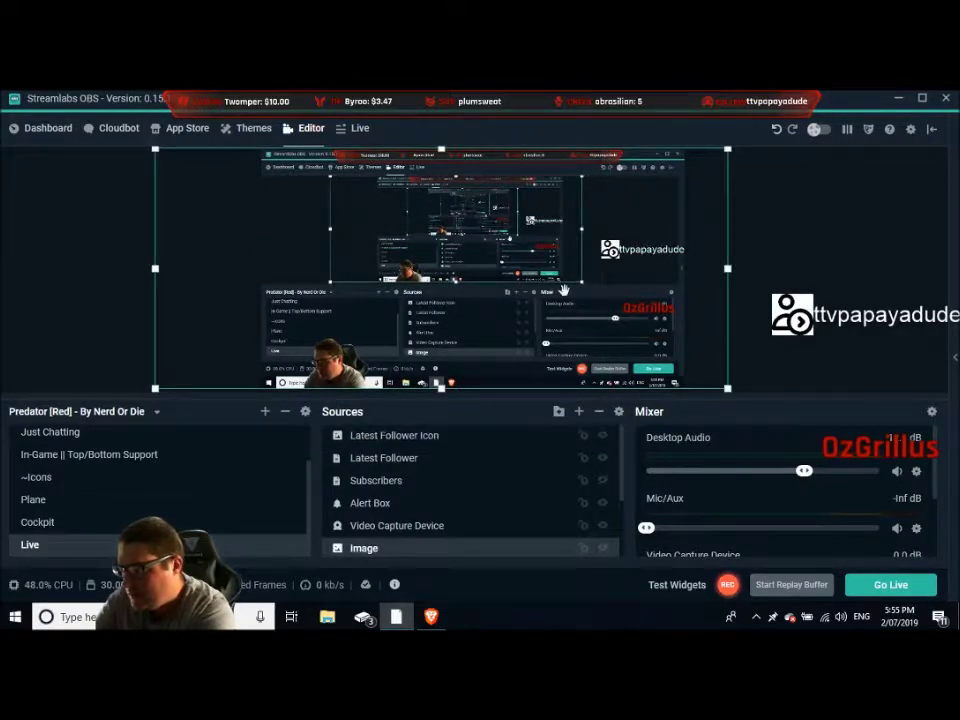
click(609, 248)
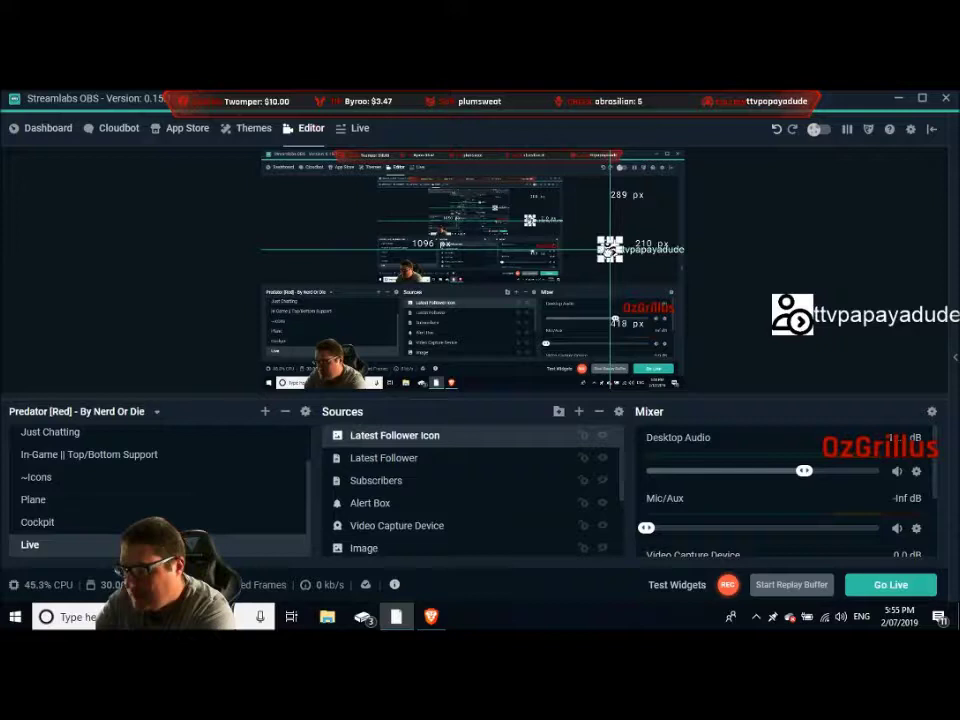
drag(609, 248, 602, 248)
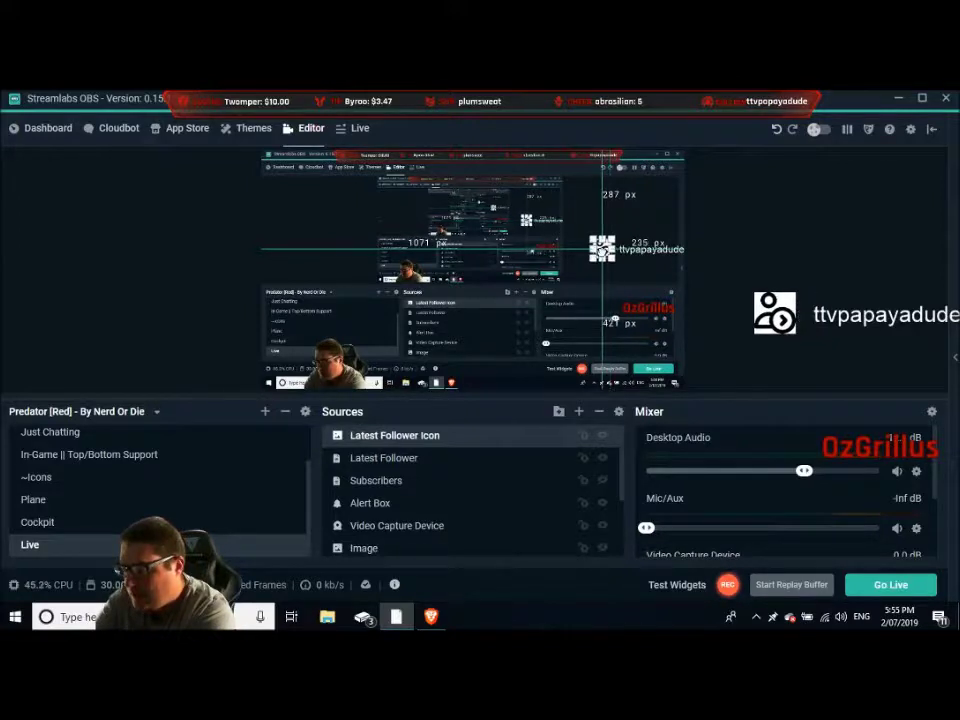
click(589, 216)
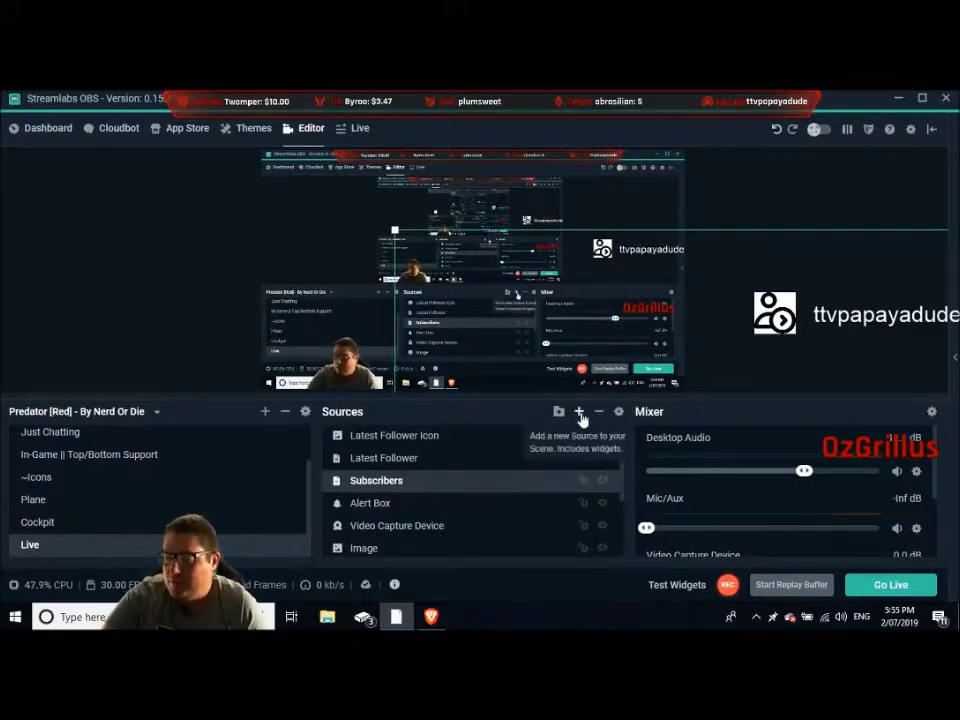
Step: Add another Stream Label widget and bring its naming window back to the front
click(578, 411)
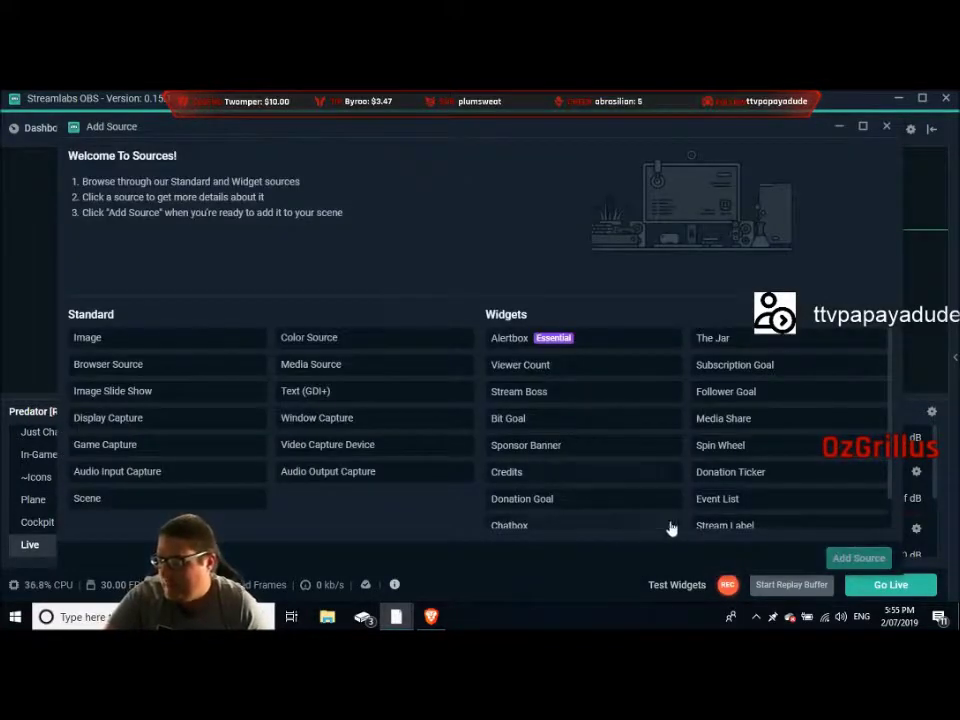
click(709, 534)
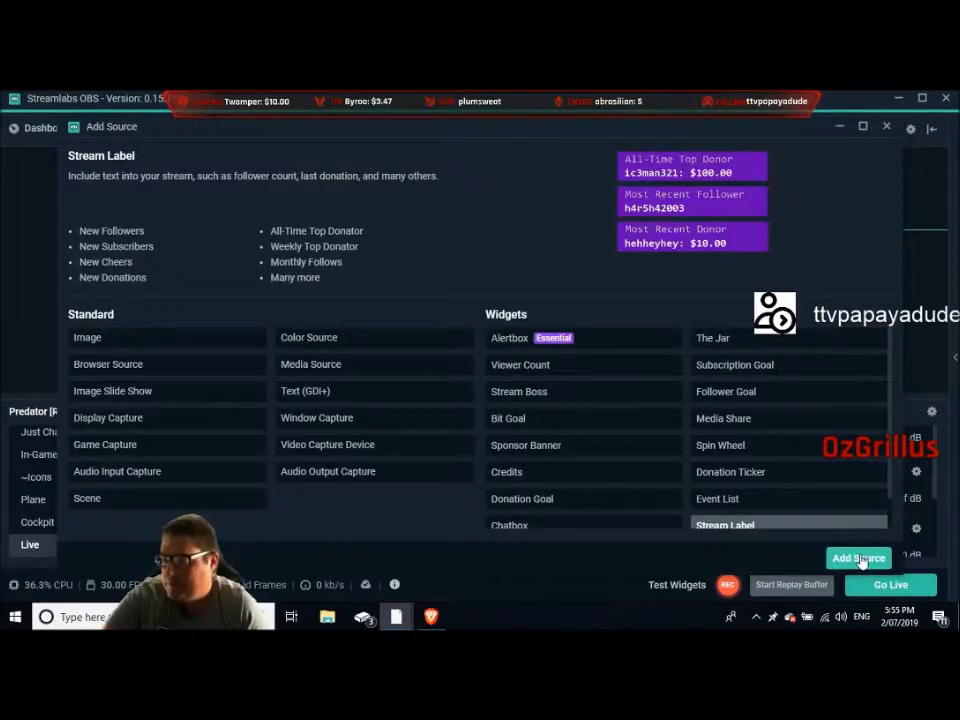
click(858, 559)
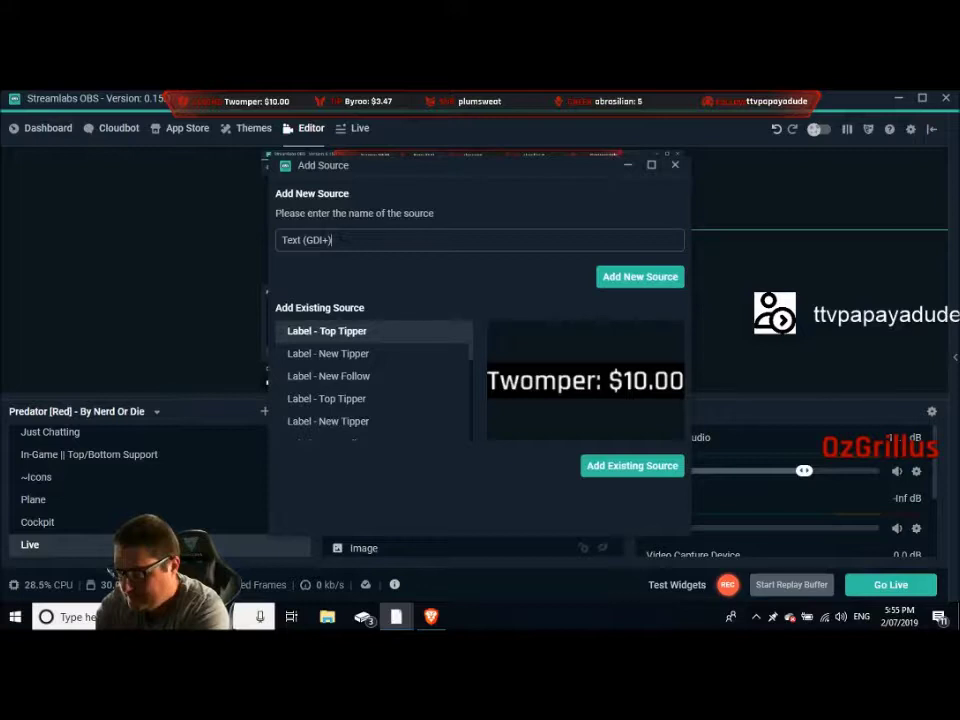
click(249, 236)
click(266, 244)
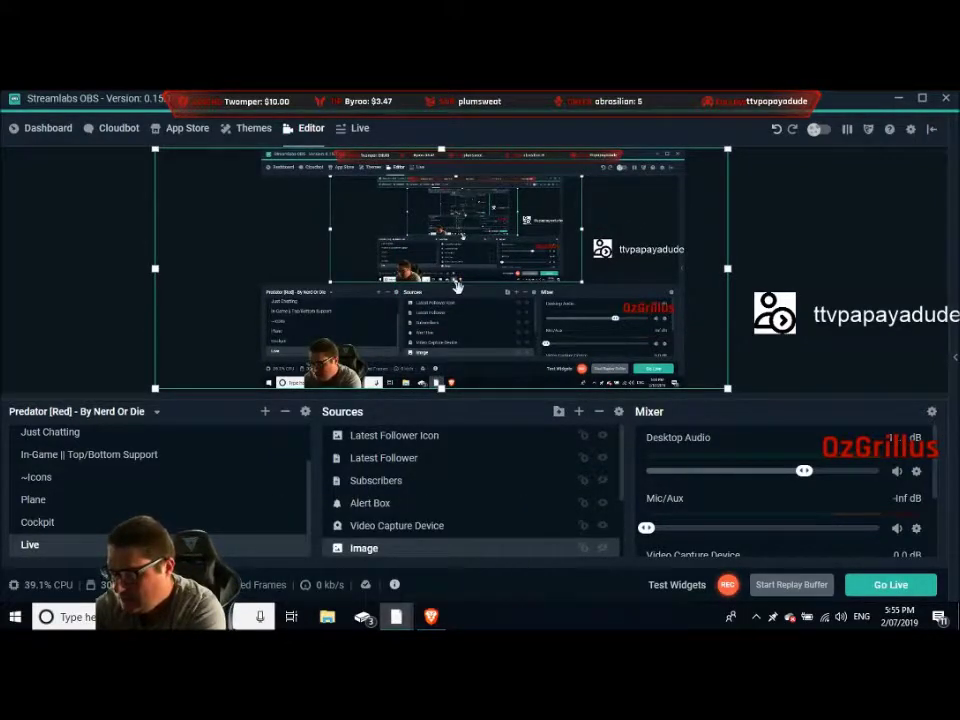
mouse_move(362, 617)
click(476, 560)
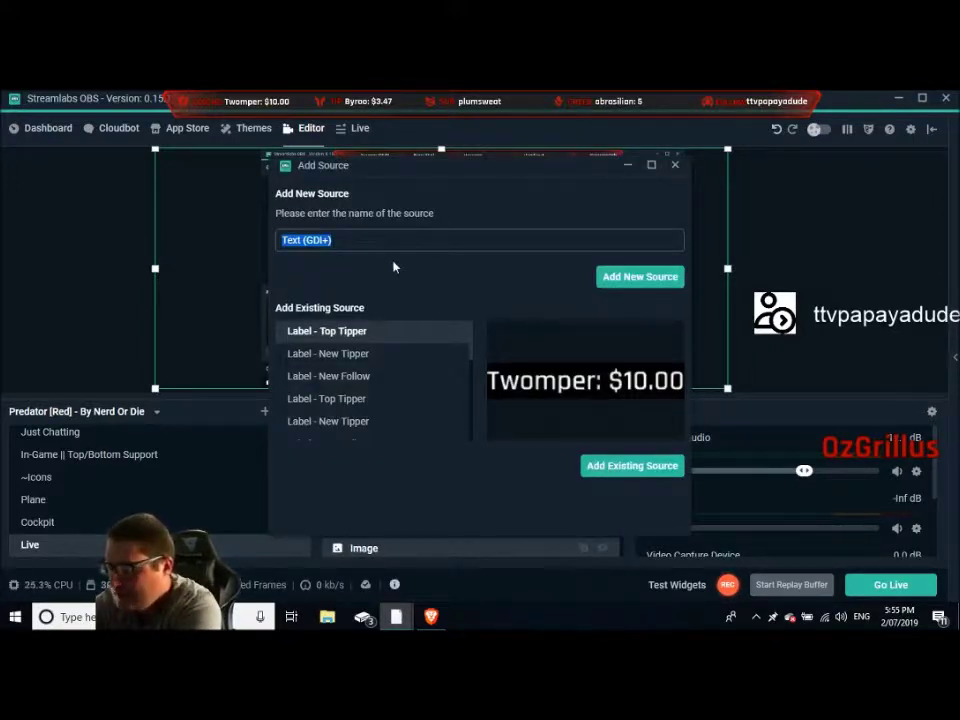
Step: Name the new stream label source 'Newest Donator' and add it to the scene
text(N)
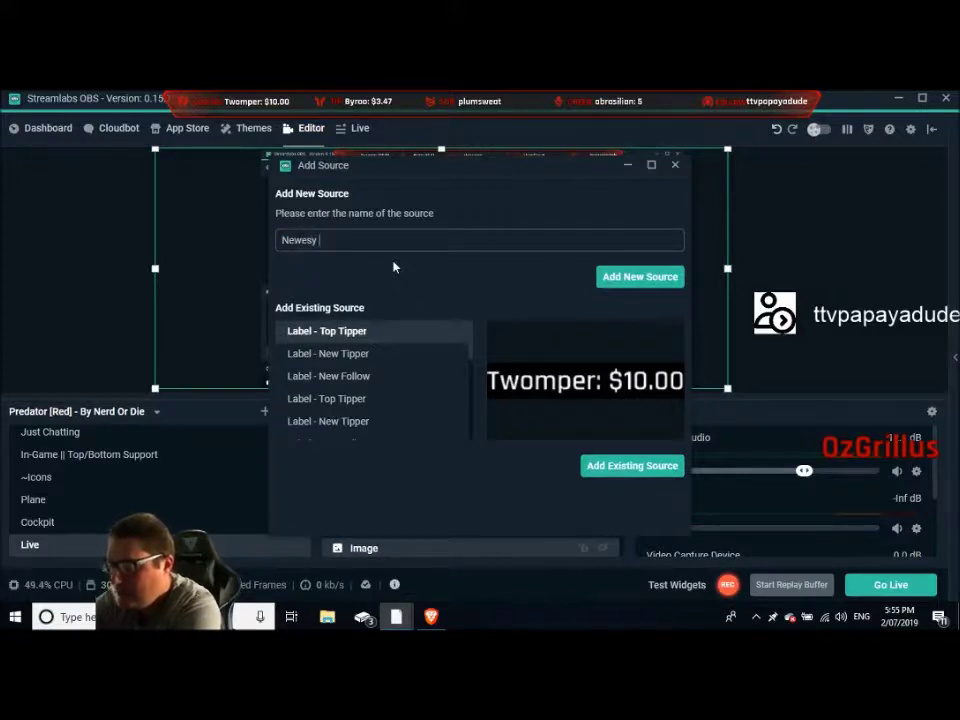
text(ewest Donatyo)
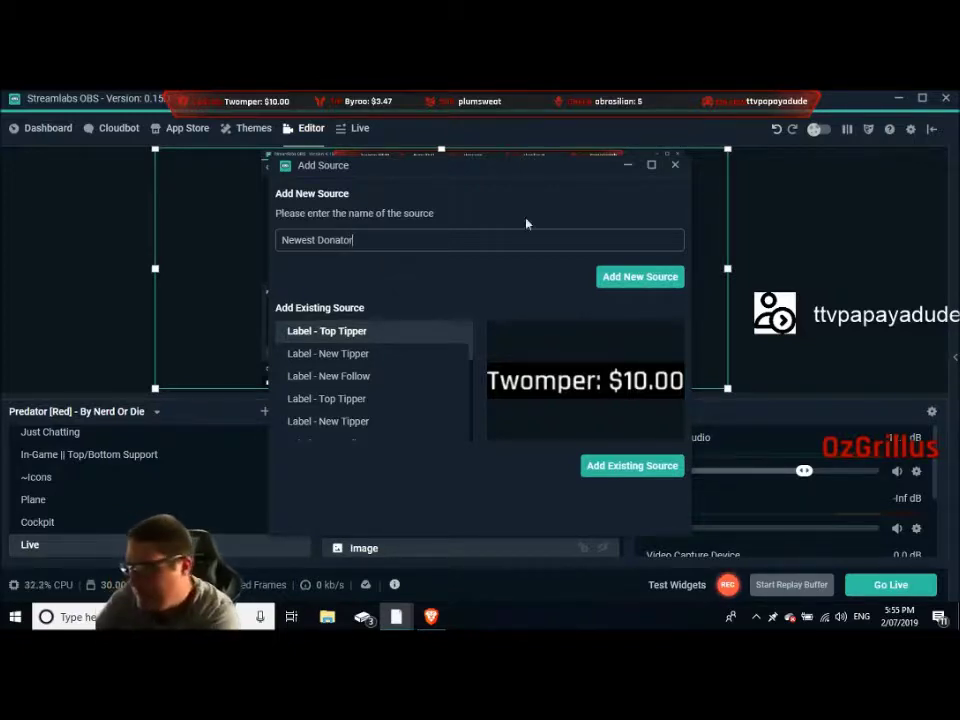
click(637, 278)
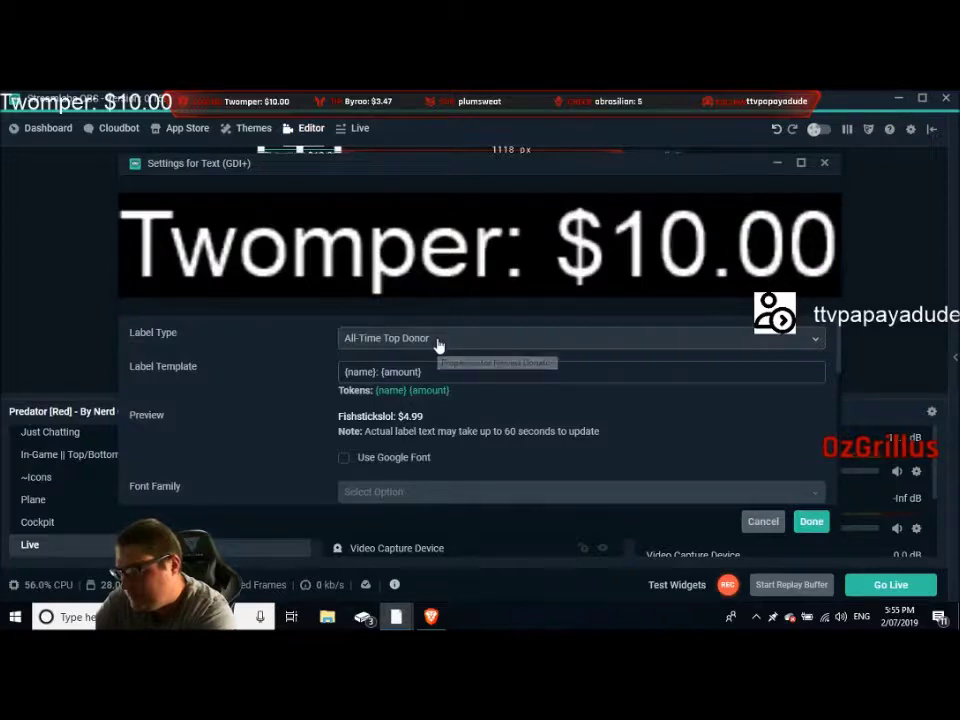
Step: Change the label type from All-Time Top Donor to Most Recent Donor and save the settings
click(437, 343)
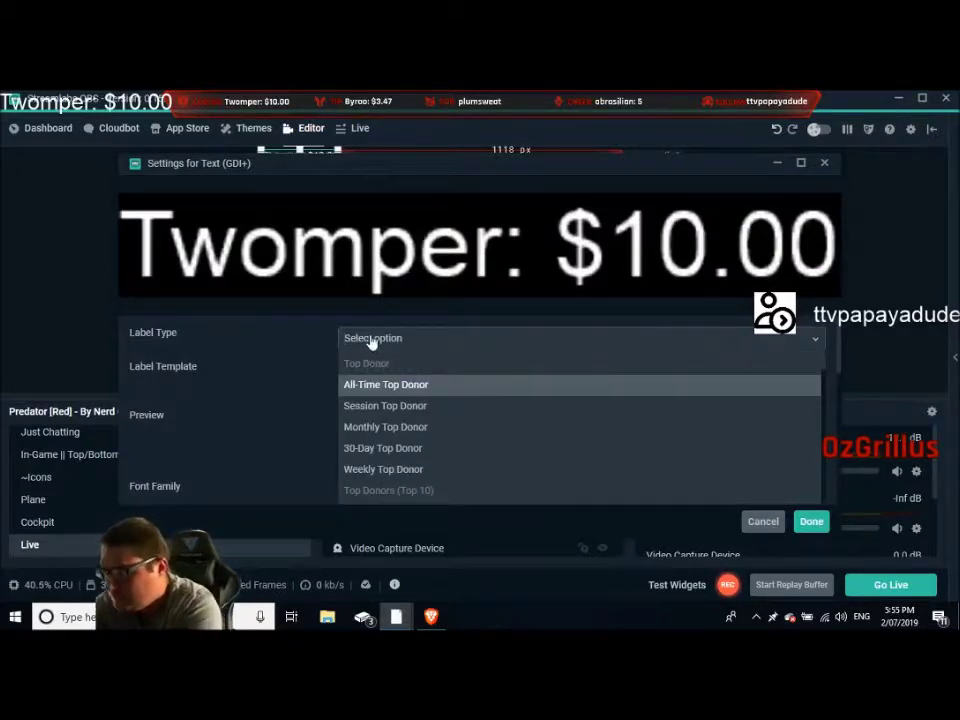
text(Donor)
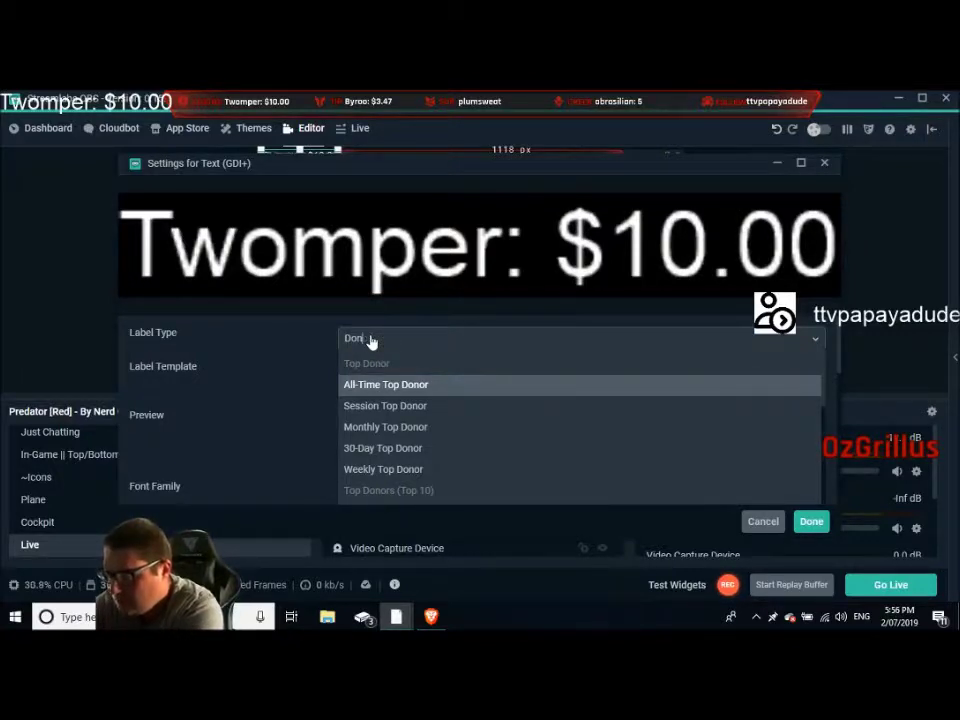
key(Return)
click(372, 342)
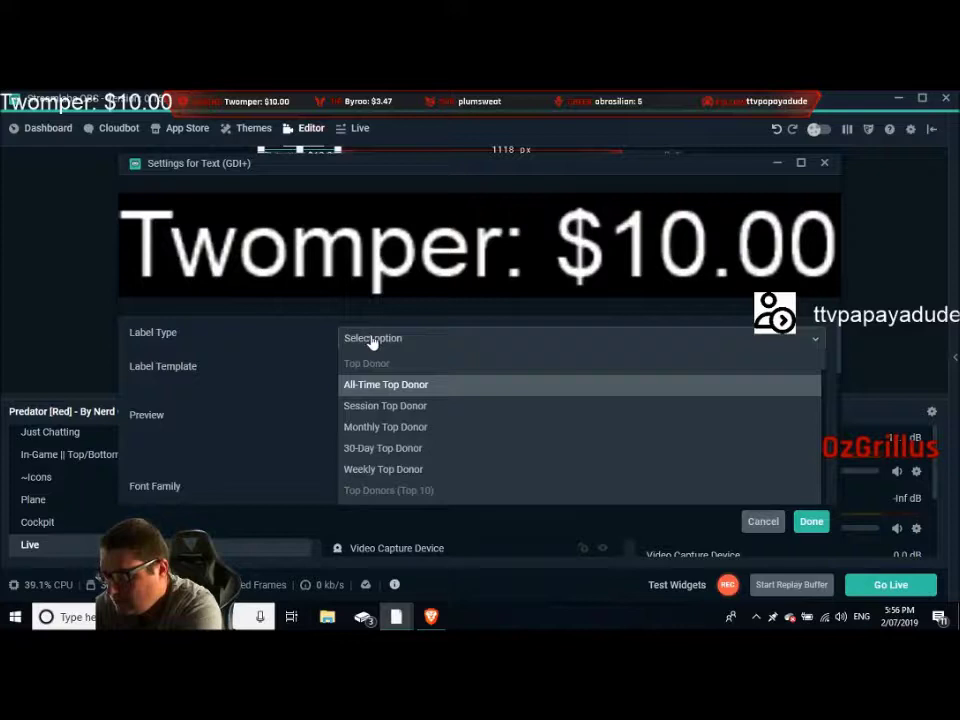
text(Recent)
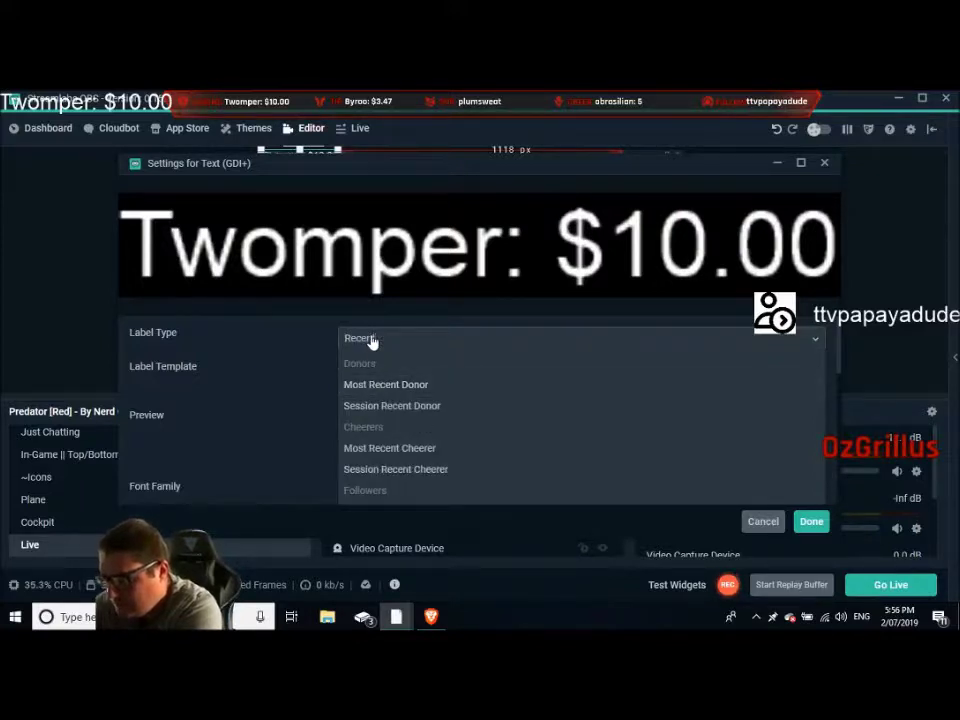
click(381, 388)
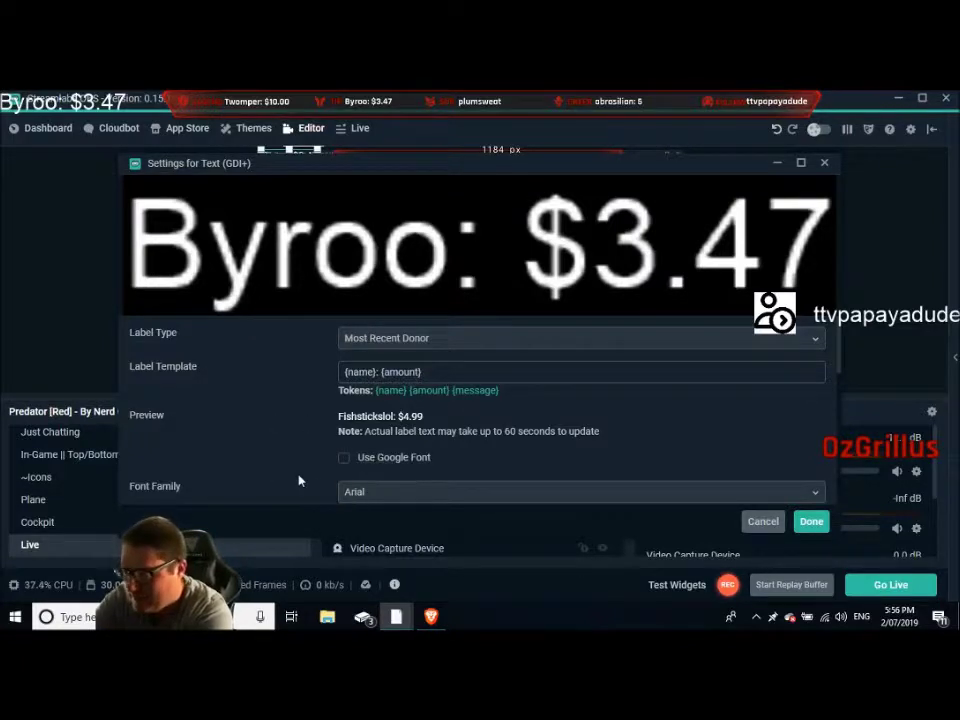
click(811, 521)
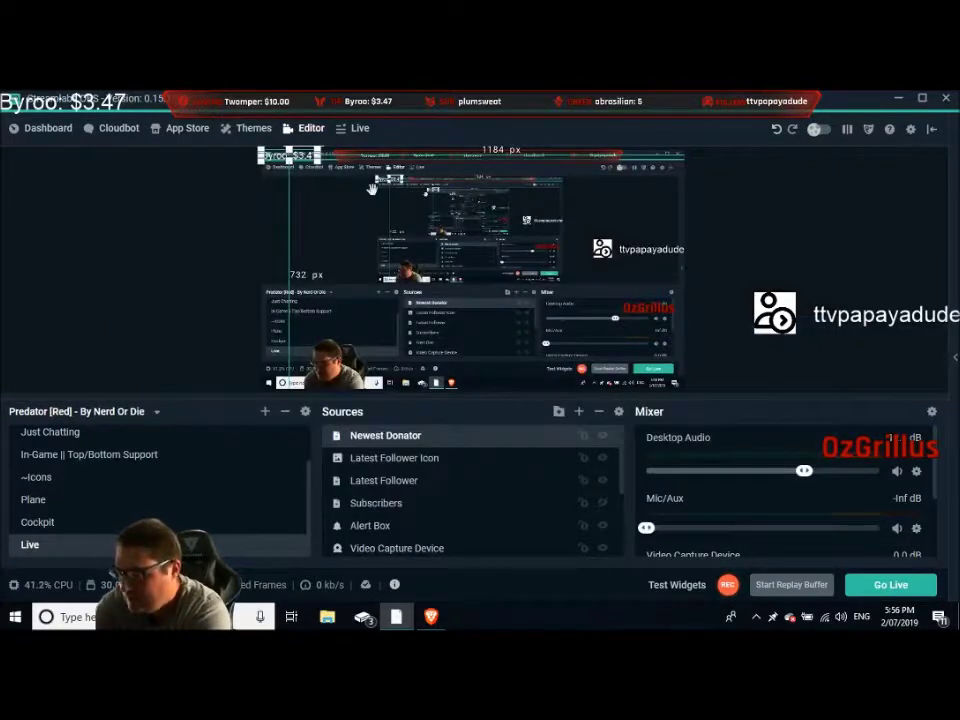
Step: Move the Newest Donator label to sit just below the follower name on the right side
drag(290, 155, 634, 281)
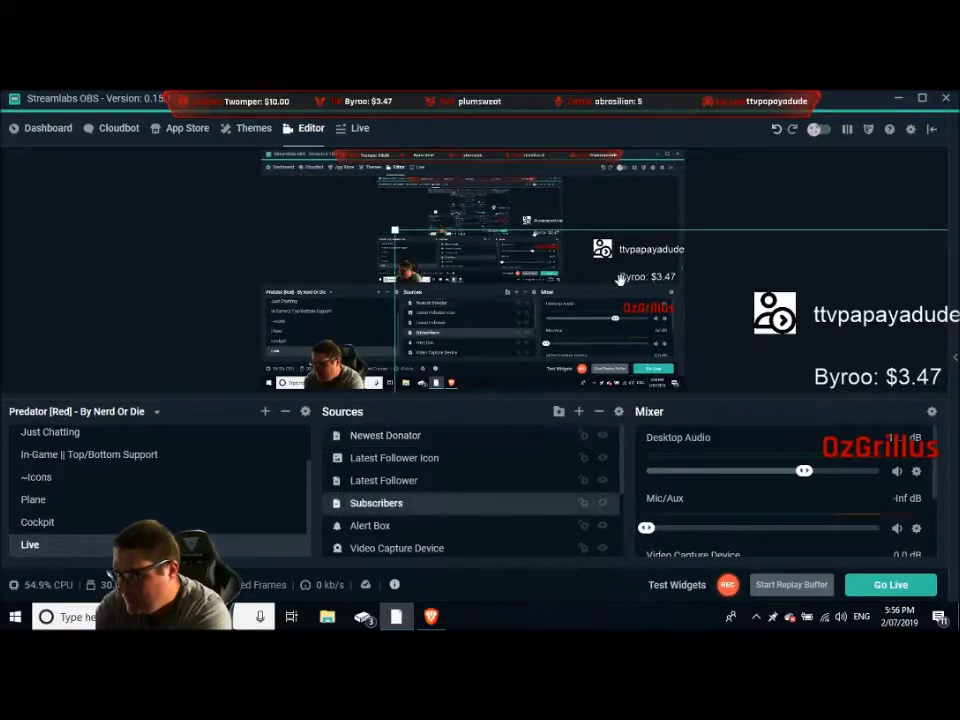
drag(632, 278, 638, 280)
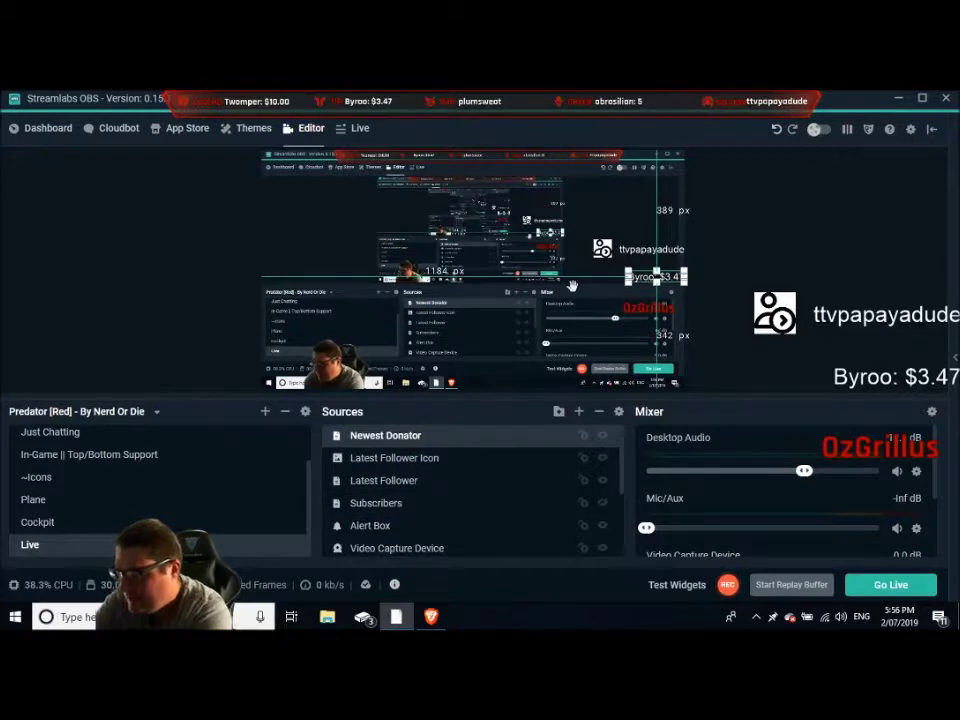
key(Left)
key(Left)
key(Left)
key(Left)
key(Left)
key(Left)
key(Left)
key(Left)
key(Left)
key(Left)
key(Left)
key(Left)
key(Left)
key(Left)
key(Left)
key(Left)
key(Left)
key(Left)
key(Left)
key(Left)
key(Left)
key(Left)
key(Left)
key(Left)
key(Left)
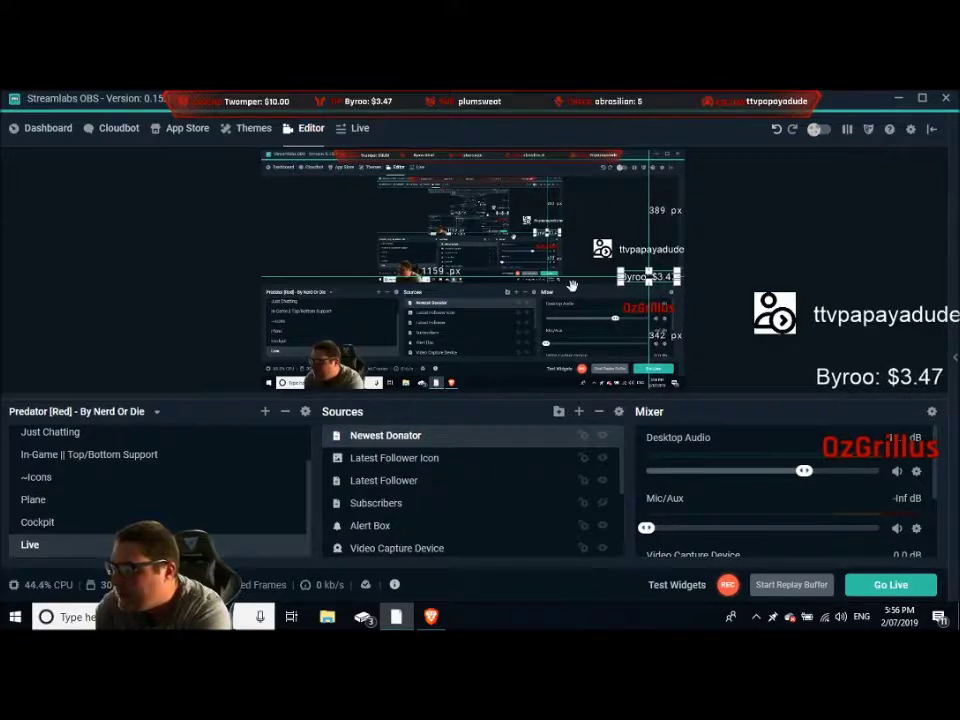
click(408, 265)
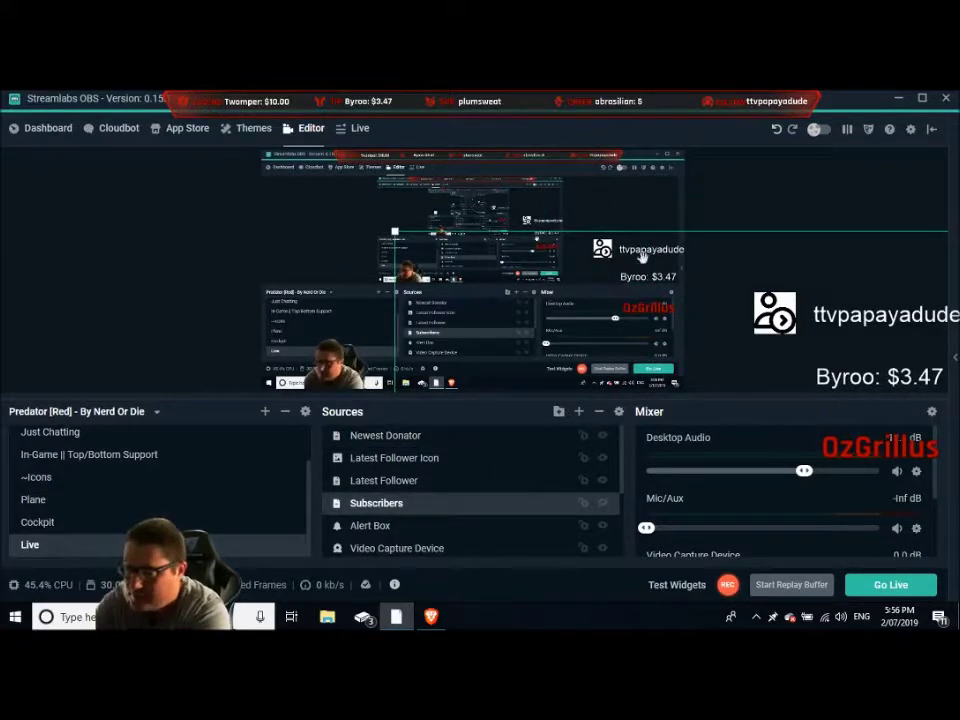